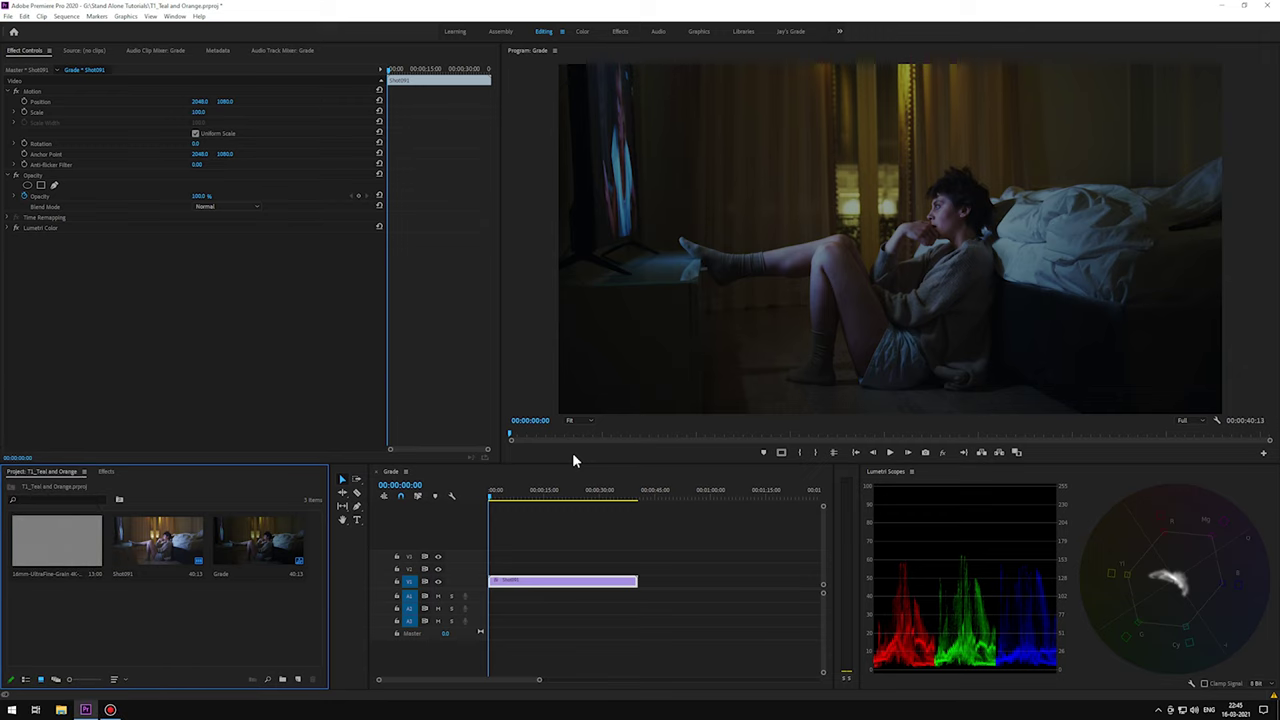
# Return the playhead to Shot01's first frame, preview the clip, and show the Effects browser
pyautogui.click(497, 496)
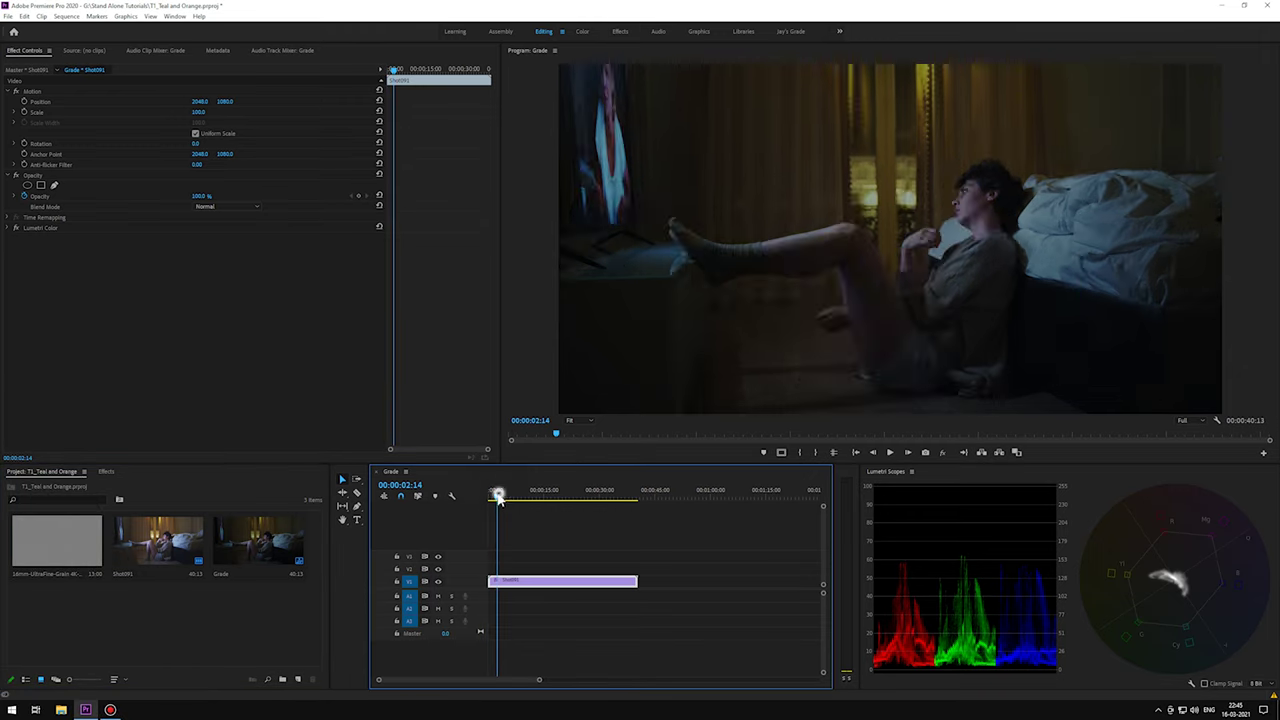
pyautogui.press('Home')
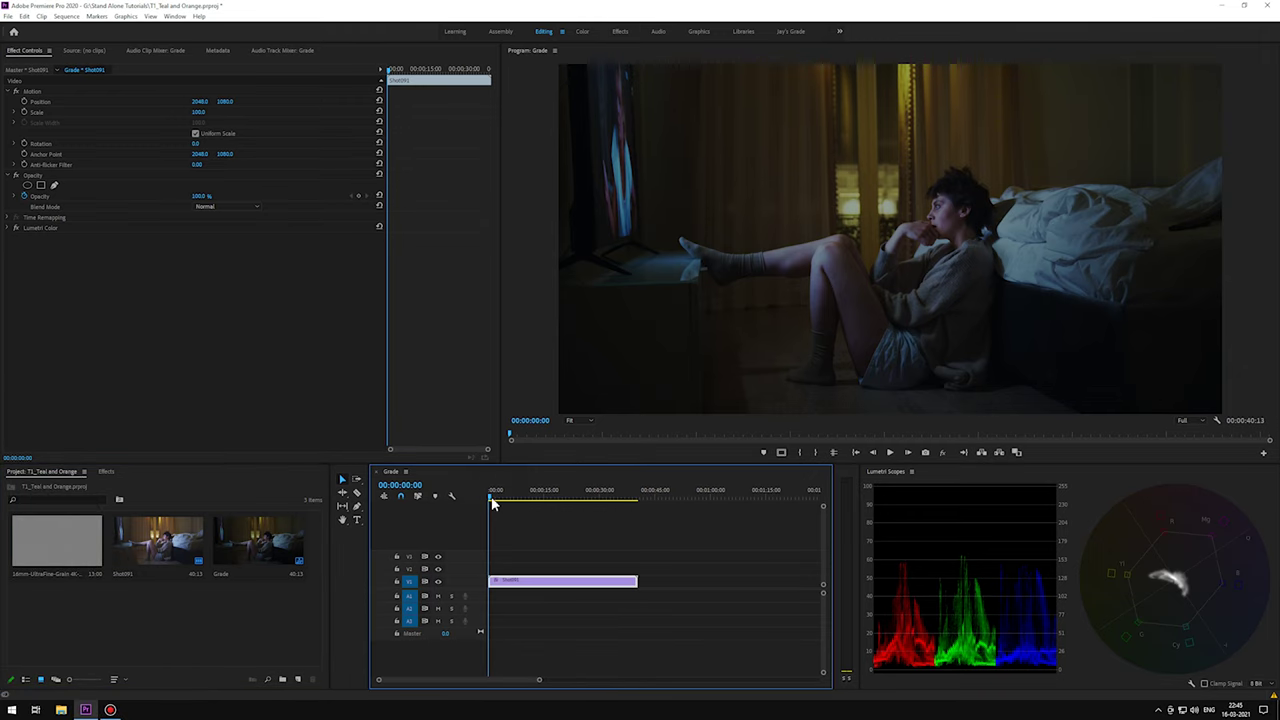
pyautogui.moveTo(492, 503); pyautogui.dragTo(463, 496)
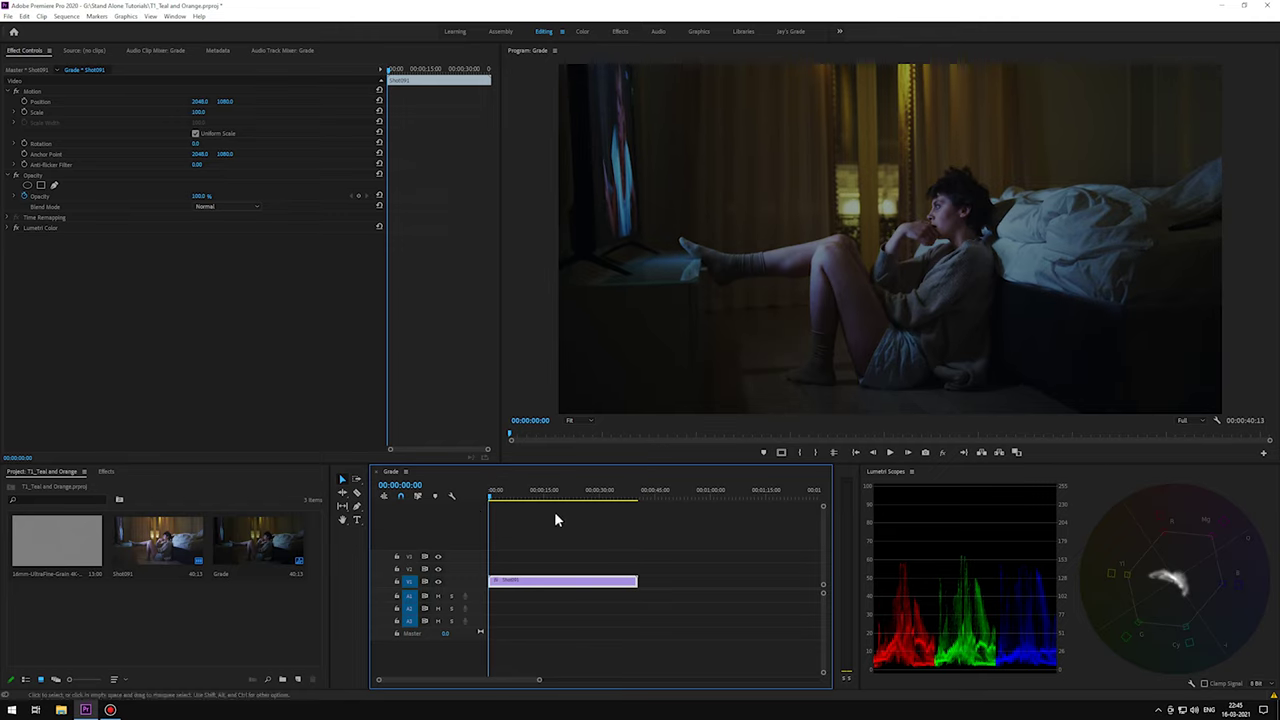
pyautogui.click(105, 471)
# Search the effects for 'Lumet' and apply a Lumetri Color effect to Shot01
pyautogui.click(32, 485)
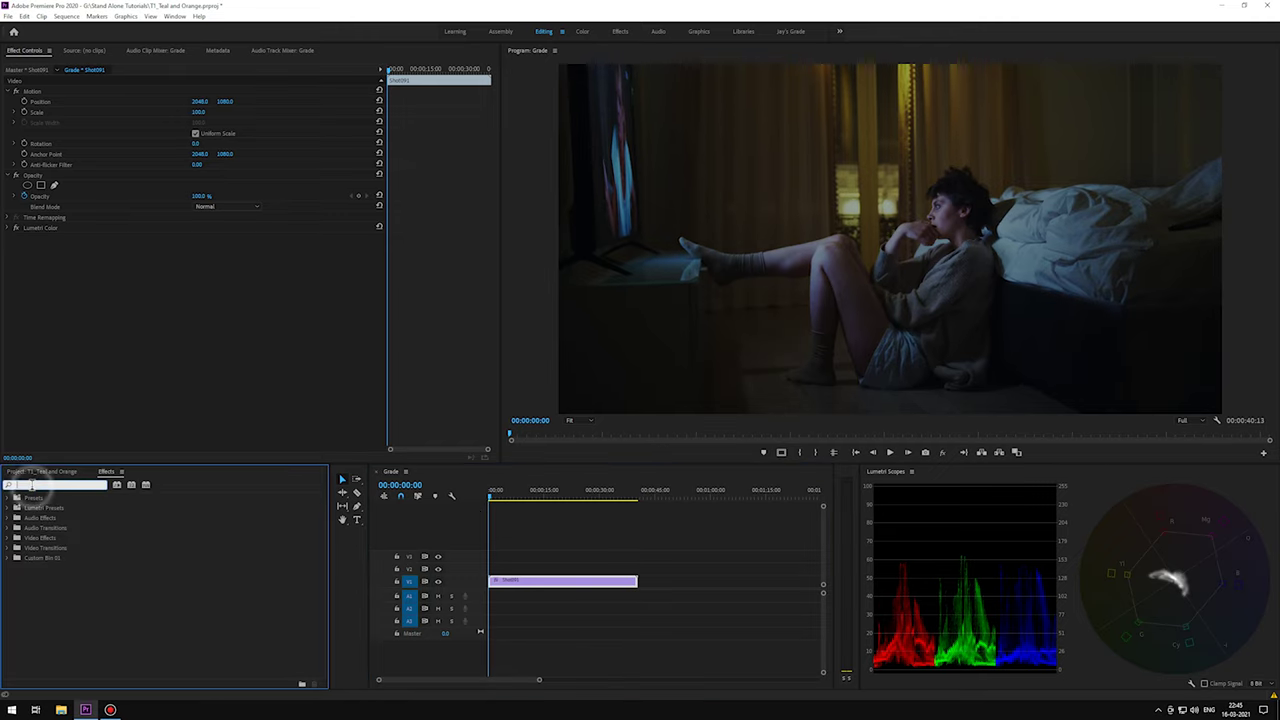
pyautogui.write('Lumetri')
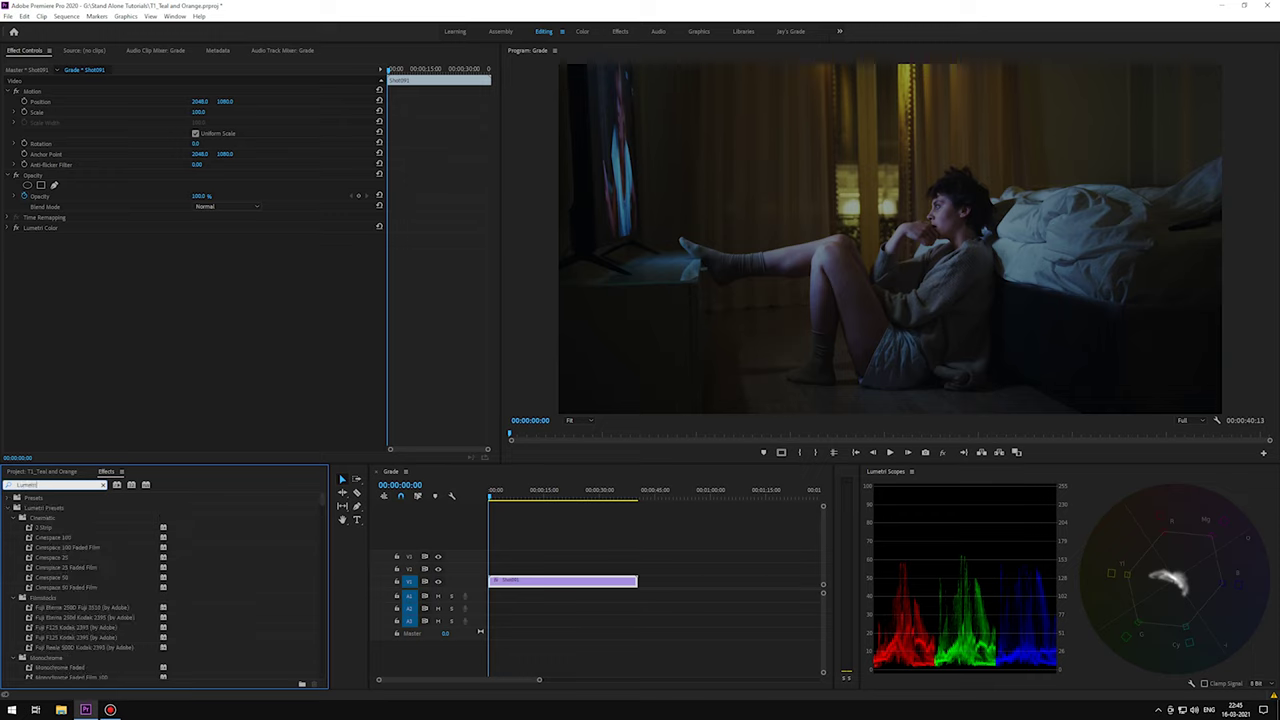
pyautogui.moveTo(322, 500); pyautogui.dragTo(316, 670)
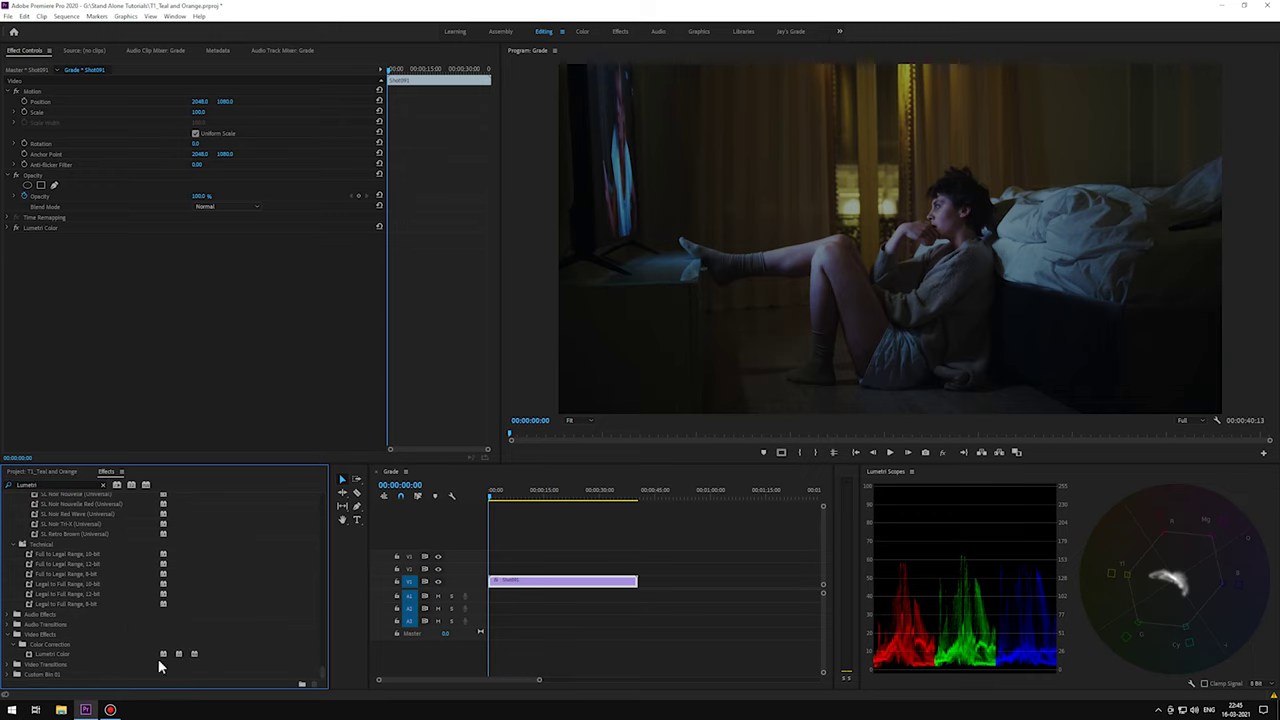
pyautogui.moveTo(67, 656); pyautogui.dragTo(502, 584)
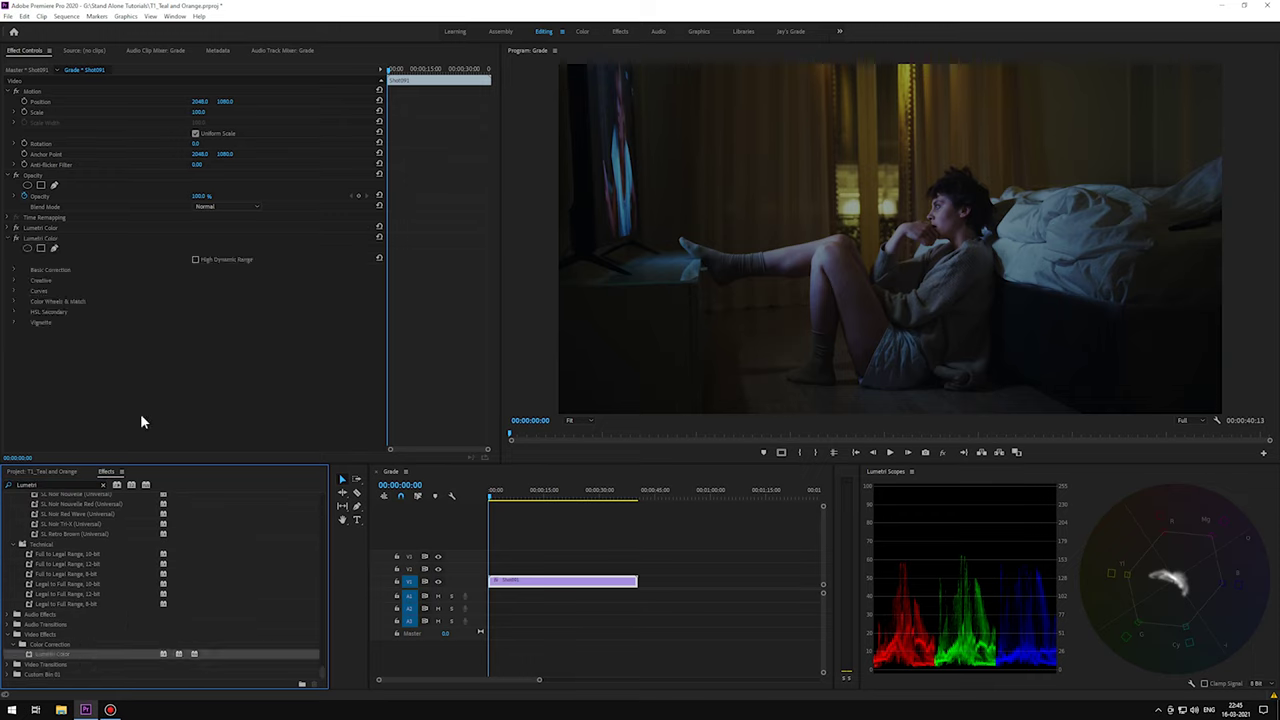
# Collapse Motion and Opacity, rename the new effect Lumetri Color (Grade), and expand Color Wheels & Match
pyautogui.click(15, 91)
pyautogui.click(15, 101)
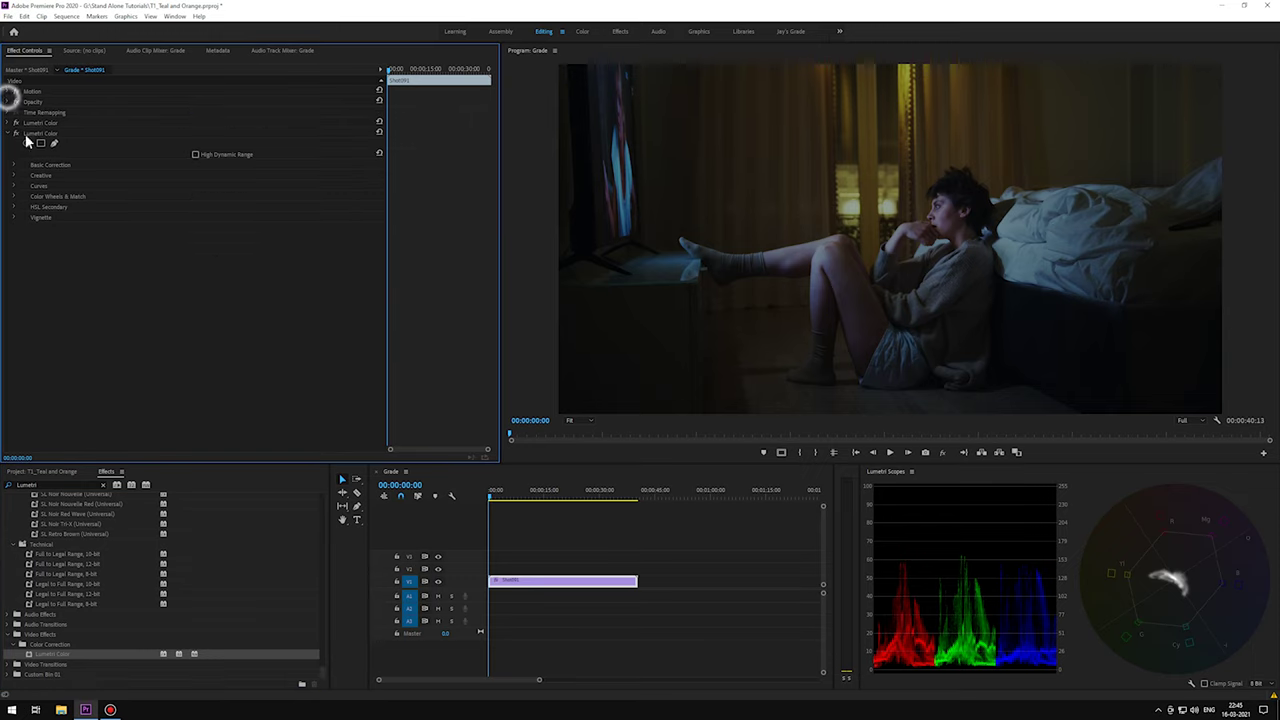
pyautogui.rightClick(40, 133)
pyautogui.click(48, 141)
pyautogui.write('Grade')
pyautogui.press('Return')
pyautogui.click(14, 196)
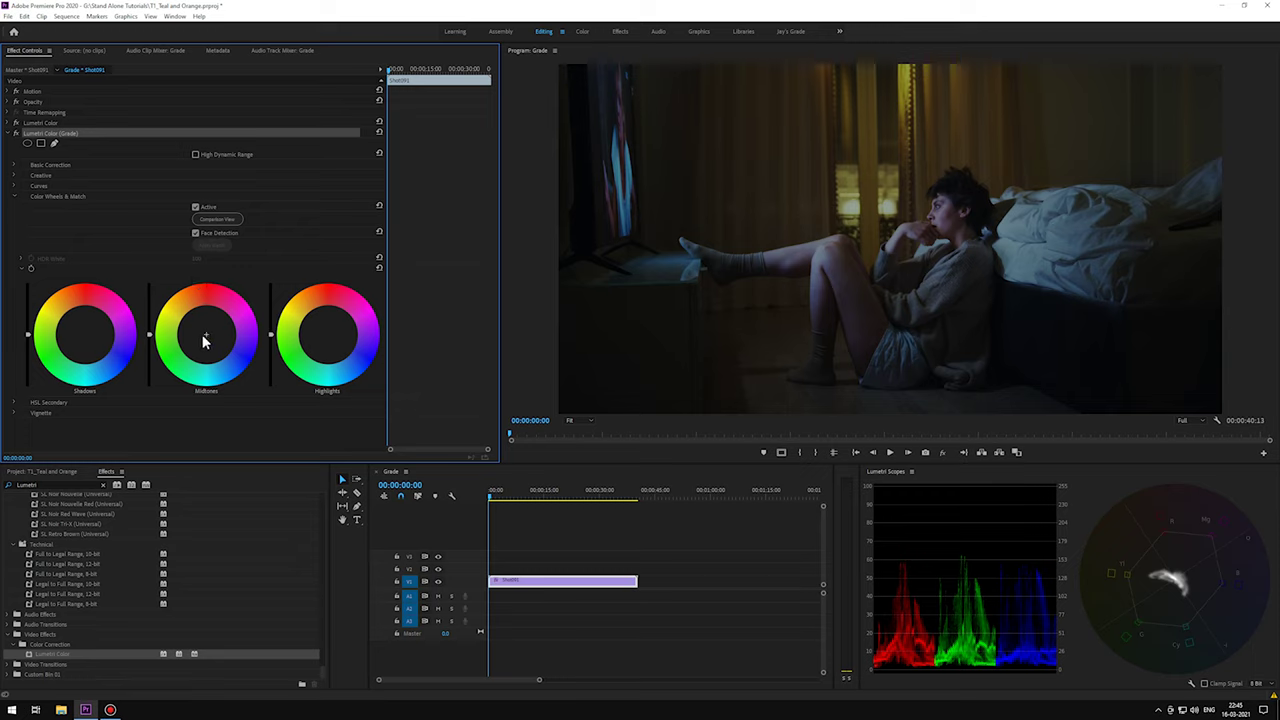
# Push the Grade midtones wheel toward teal and warm the highlights and shadows slightly
pyautogui.moveTo(207, 337); pyautogui.dragTo(214, 357)
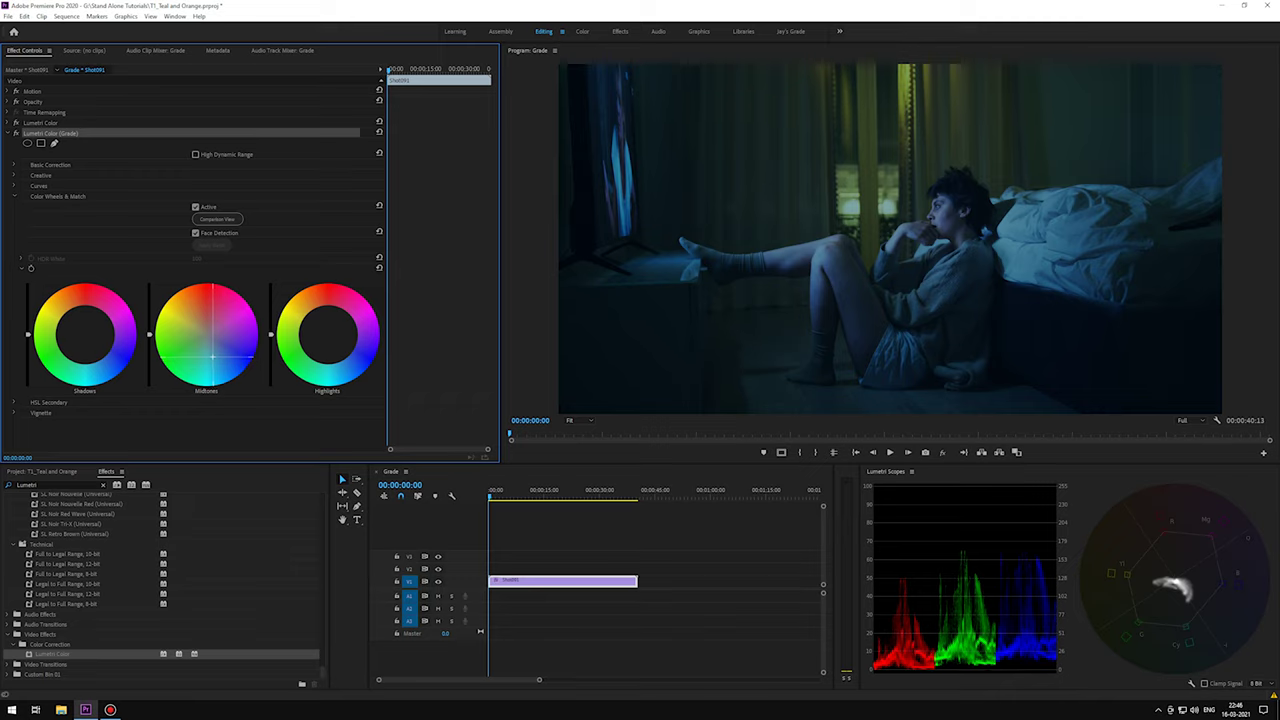
pyautogui.click(327, 334)
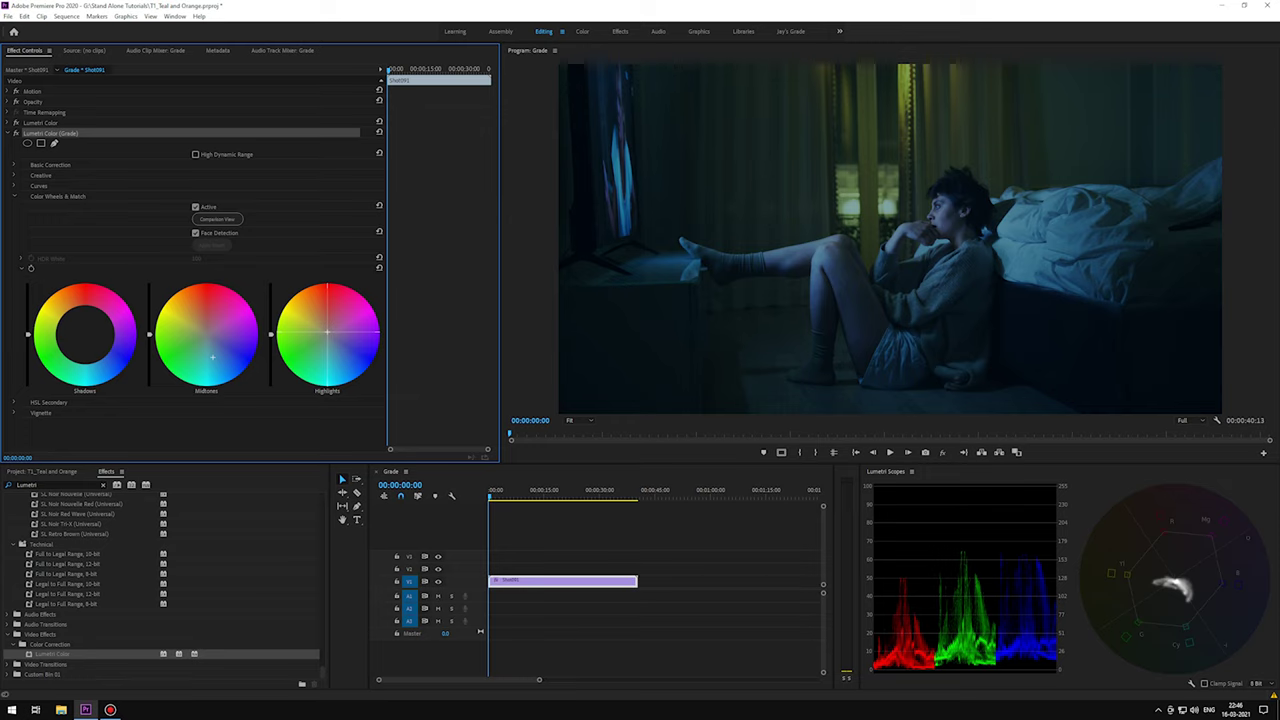
pyautogui.moveTo(327, 331); pyautogui.dragTo(293, 296)
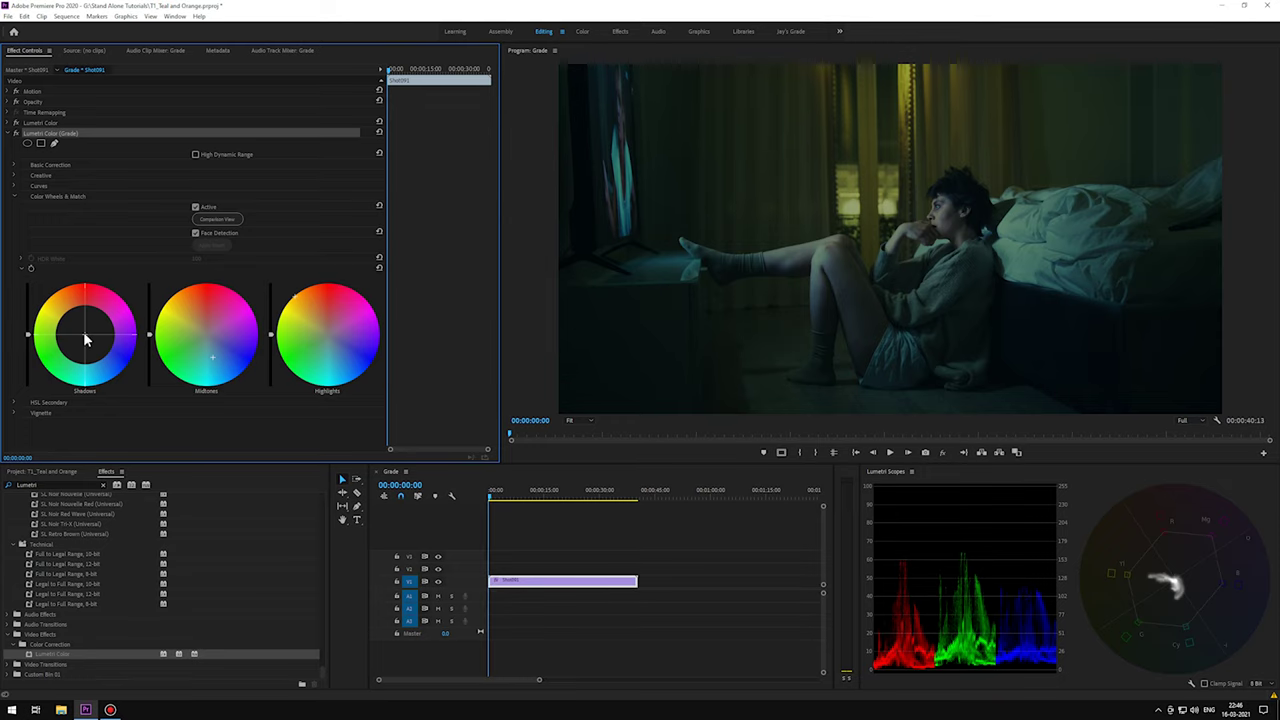
pyautogui.moveTo(85, 340); pyautogui.dragTo(85, 333)
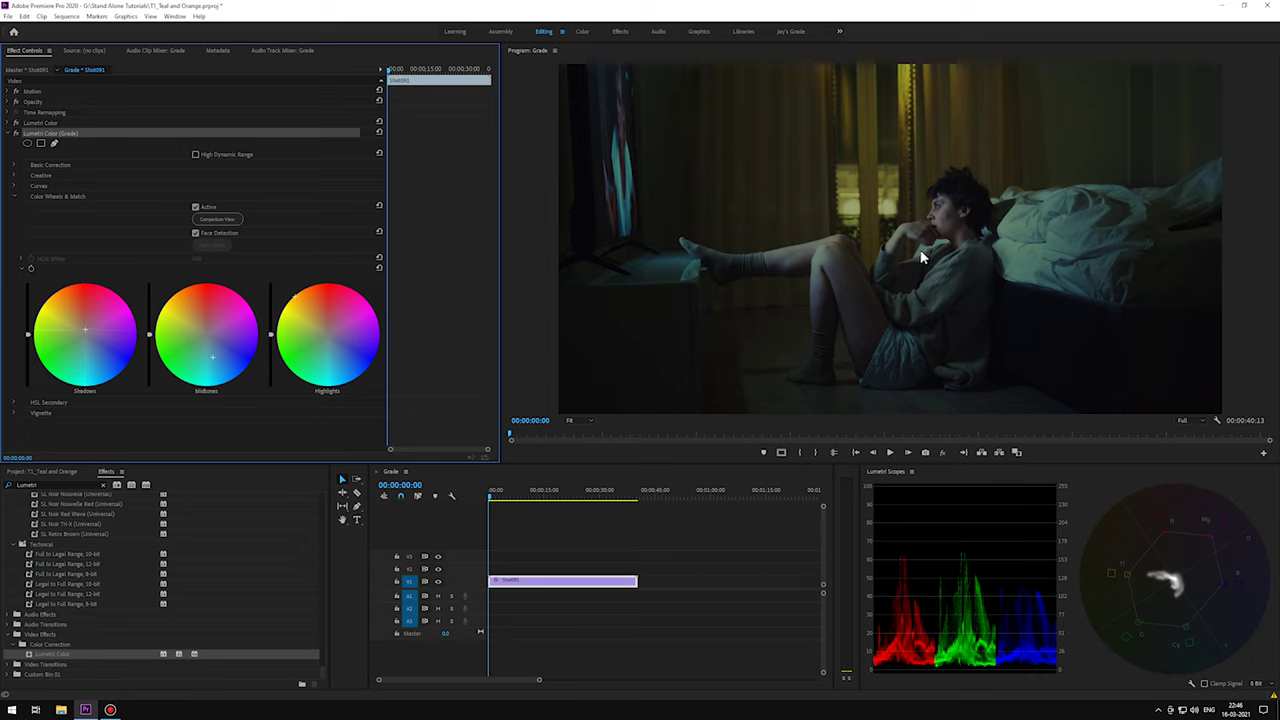
pyautogui.moveTo(213, 357); pyautogui.dragTo(215, 359)
# Add a point on the Grade effect's blue RGB curve, pull it down, then collapse the effect
pyautogui.click(14, 186)
pyautogui.scroll(-2, 178, 251)
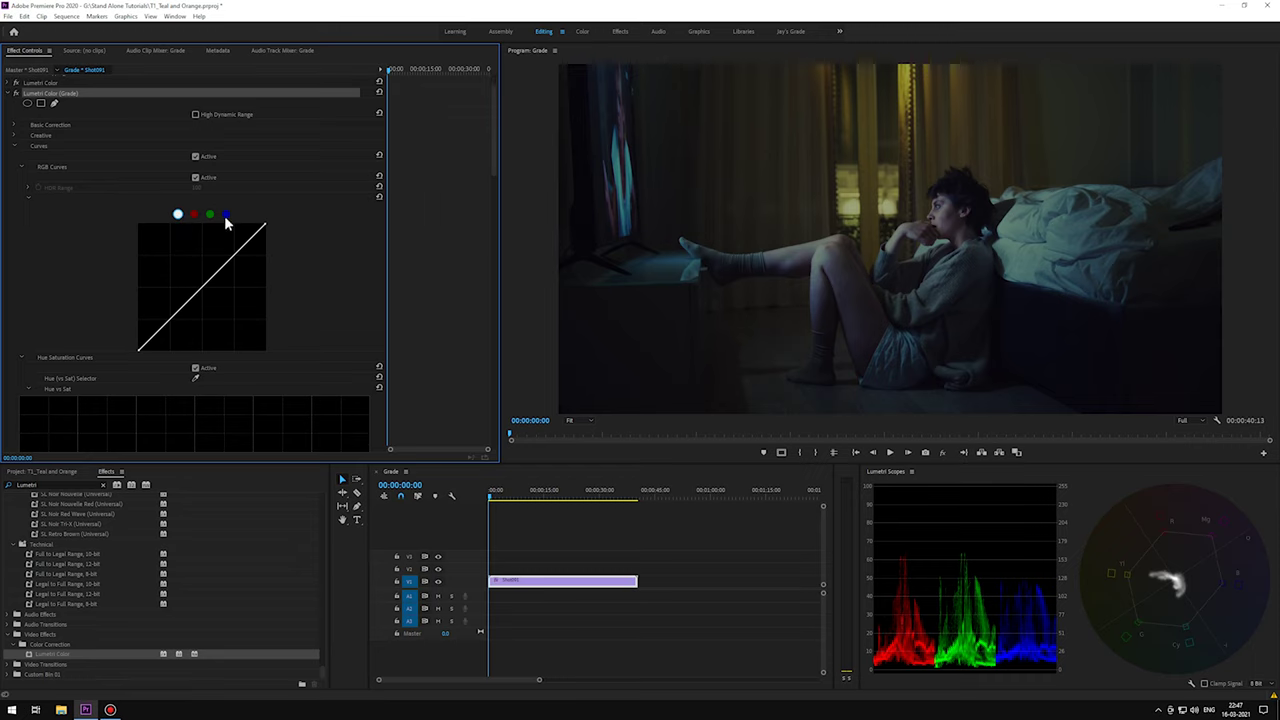
pyautogui.click(226, 215)
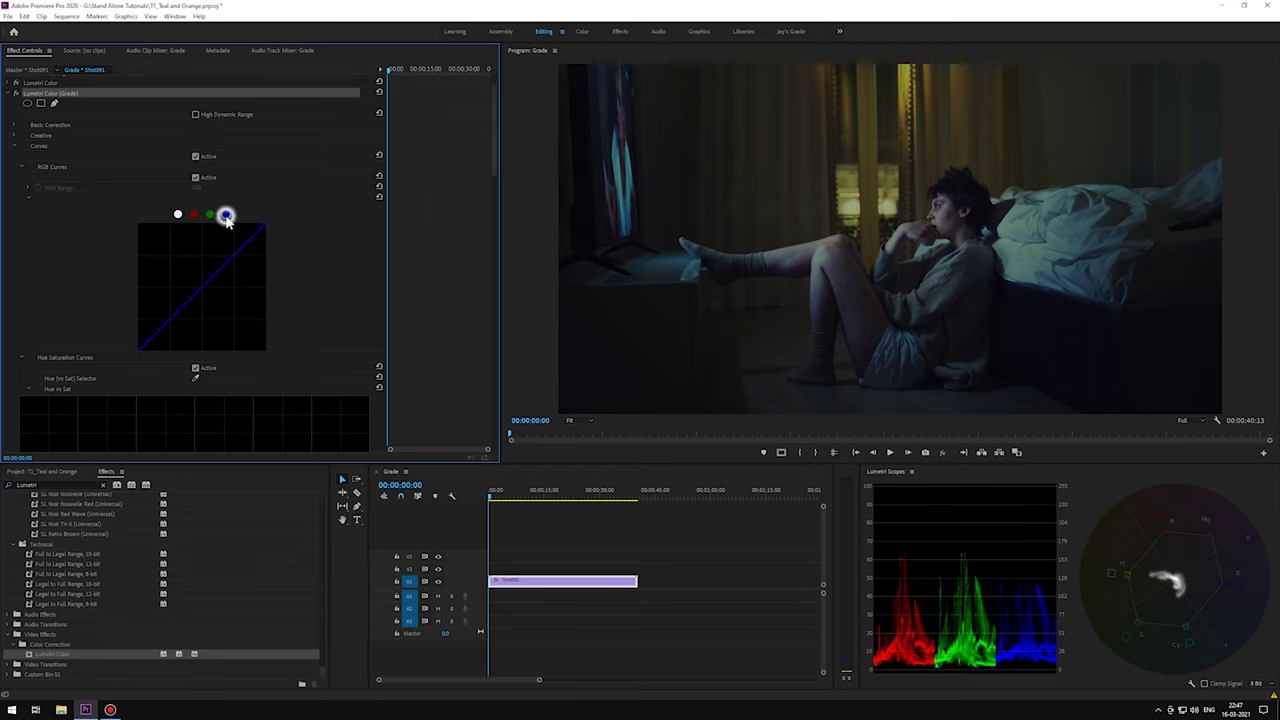
pyautogui.click(205, 289)
pyautogui.moveTo(203, 291); pyautogui.dragTo(207, 300)
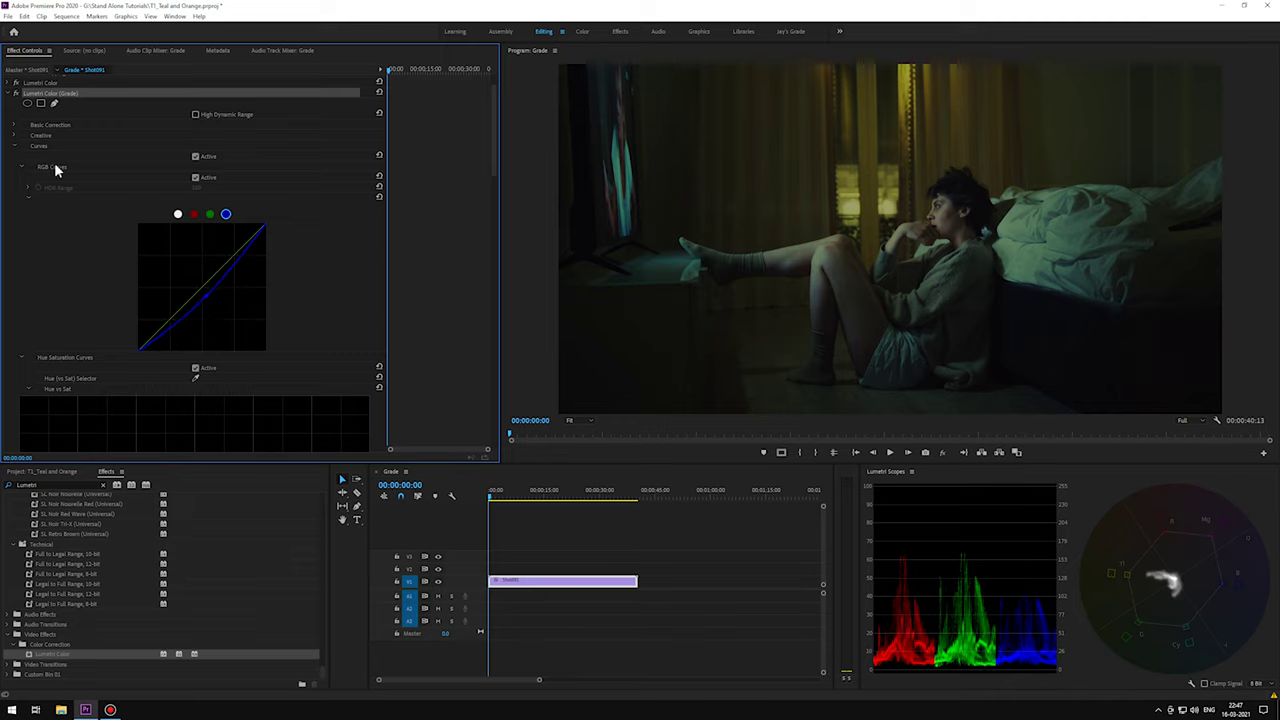
pyautogui.click(8, 94)
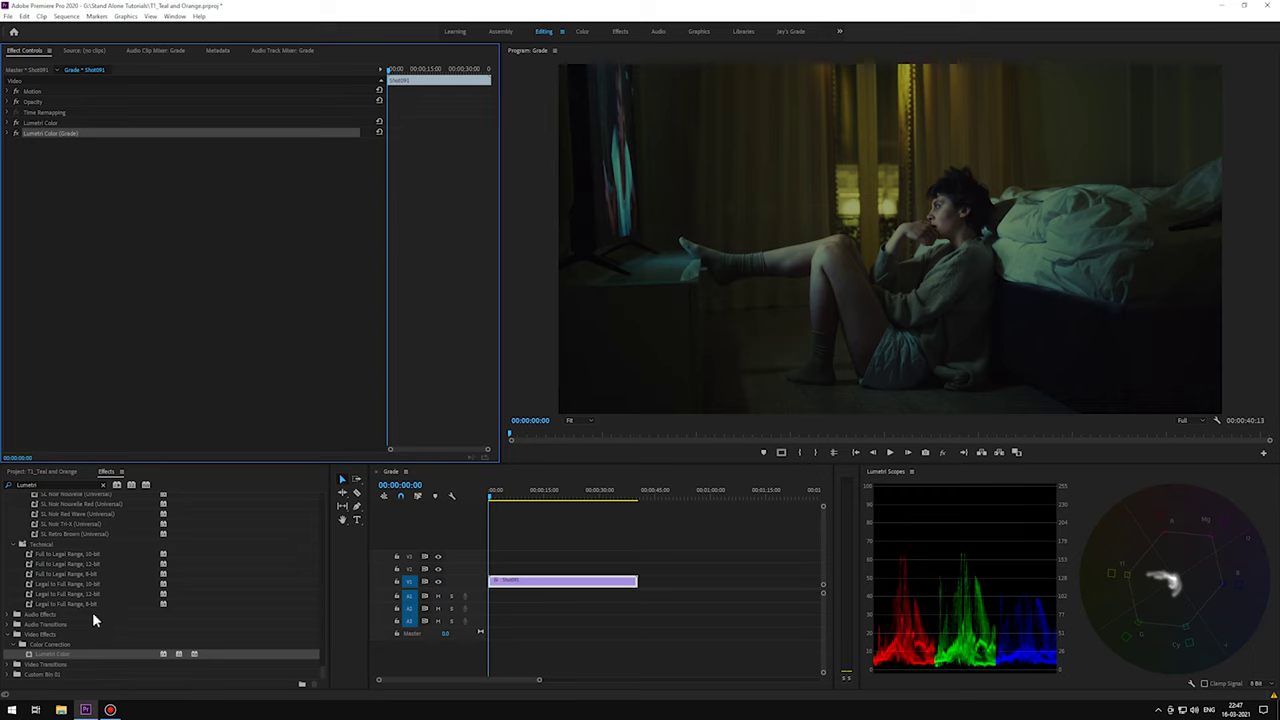
# Apply a third Lumetri Color effect to Shot01 and name it Lumetri Color (Orange)
pyautogui.moveTo(57, 662); pyautogui.dragTo(500, 583)
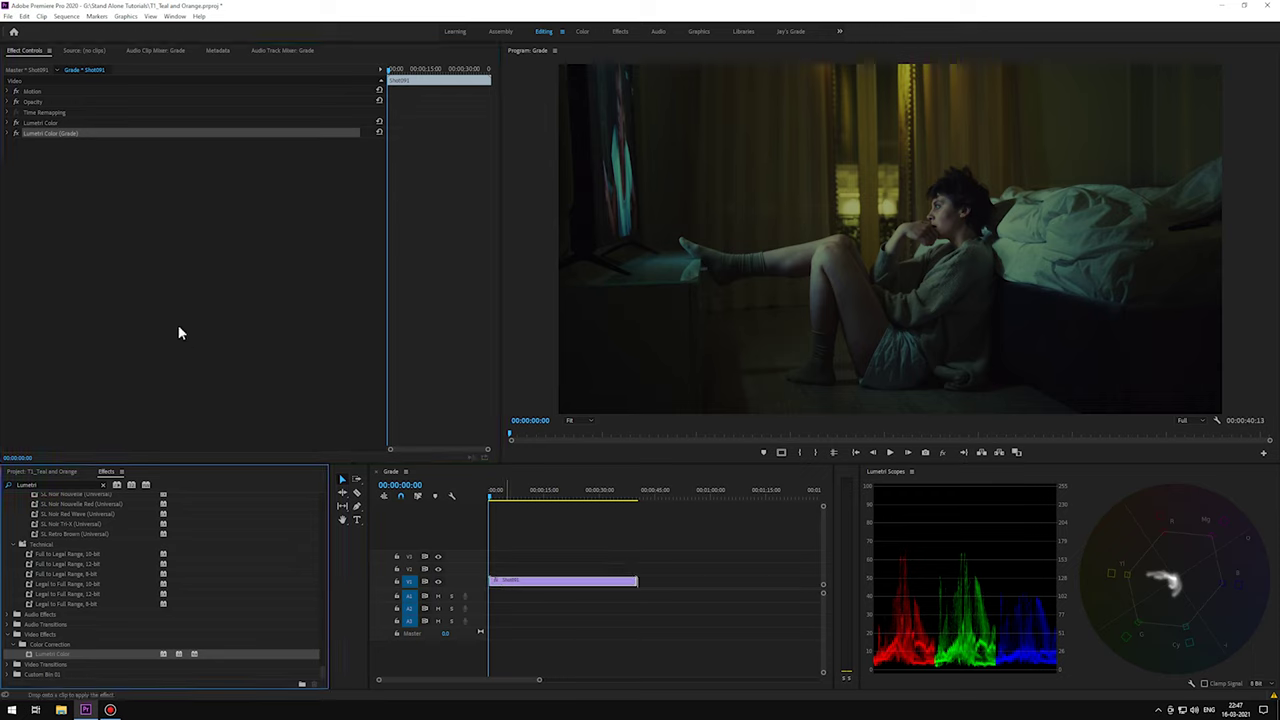
pyautogui.rightClick(40, 145)
pyautogui.click(43, 150)
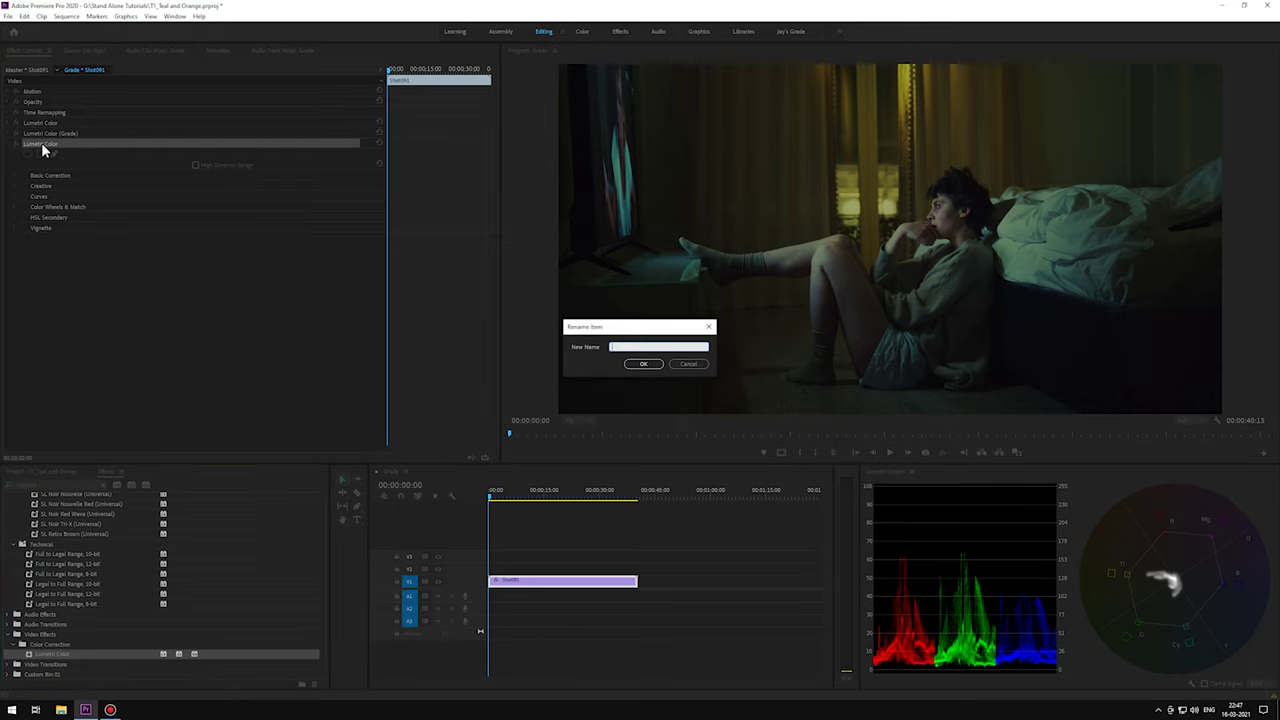
pyautogui.press('Return')
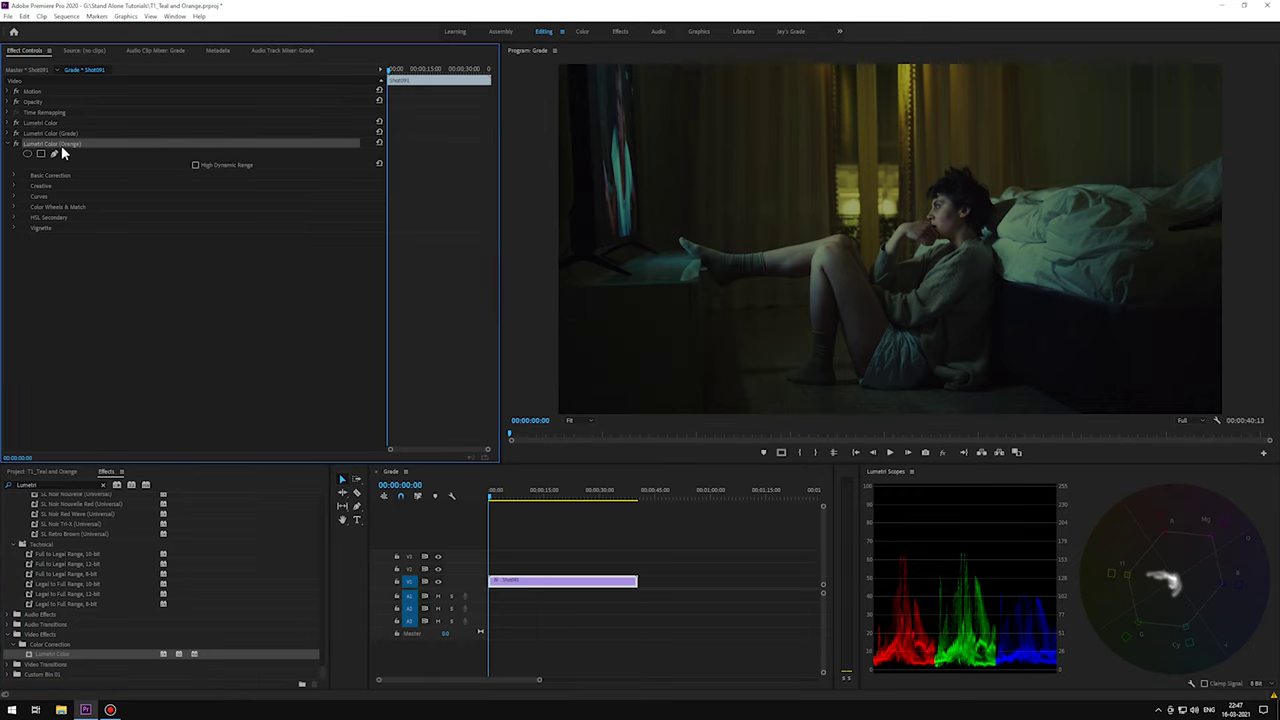
# Move the Orange effect above Grade, bypass Grade to compare, and expand Orange's Curves
pyautogui.moveTo(61, 147); pyautogui.dragTo(57, 130)
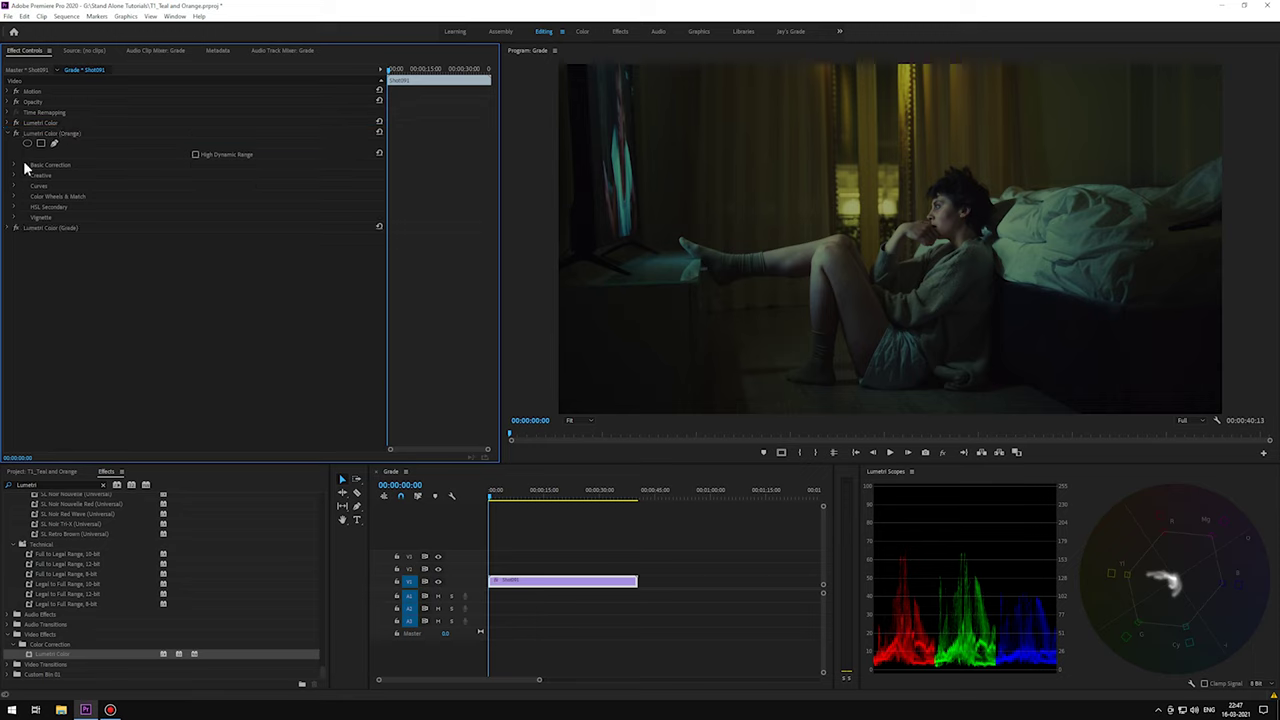
pyautogui.click(15, 228)
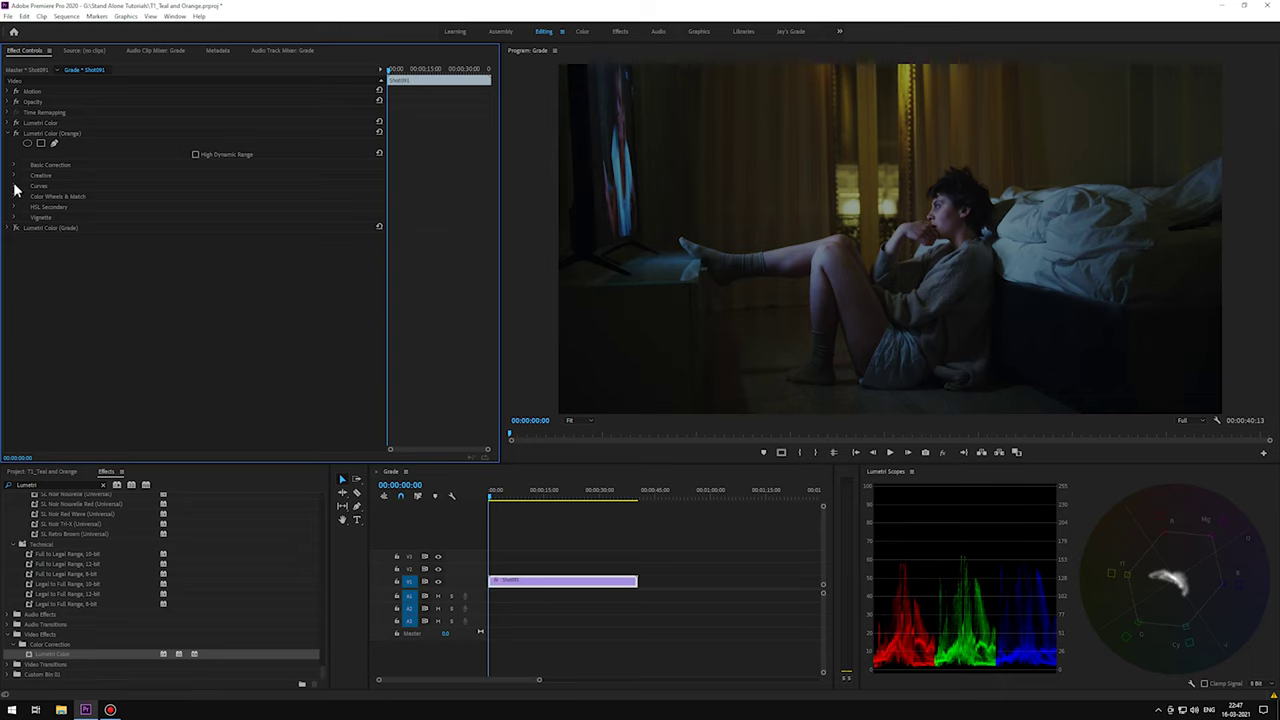
pyautogui.click(14, 185)
# Sample the lamp's orange hue on the Hue vs Sat curve and raise the red-orange saturation
pyautogui.scroll(-5, 103, 202)
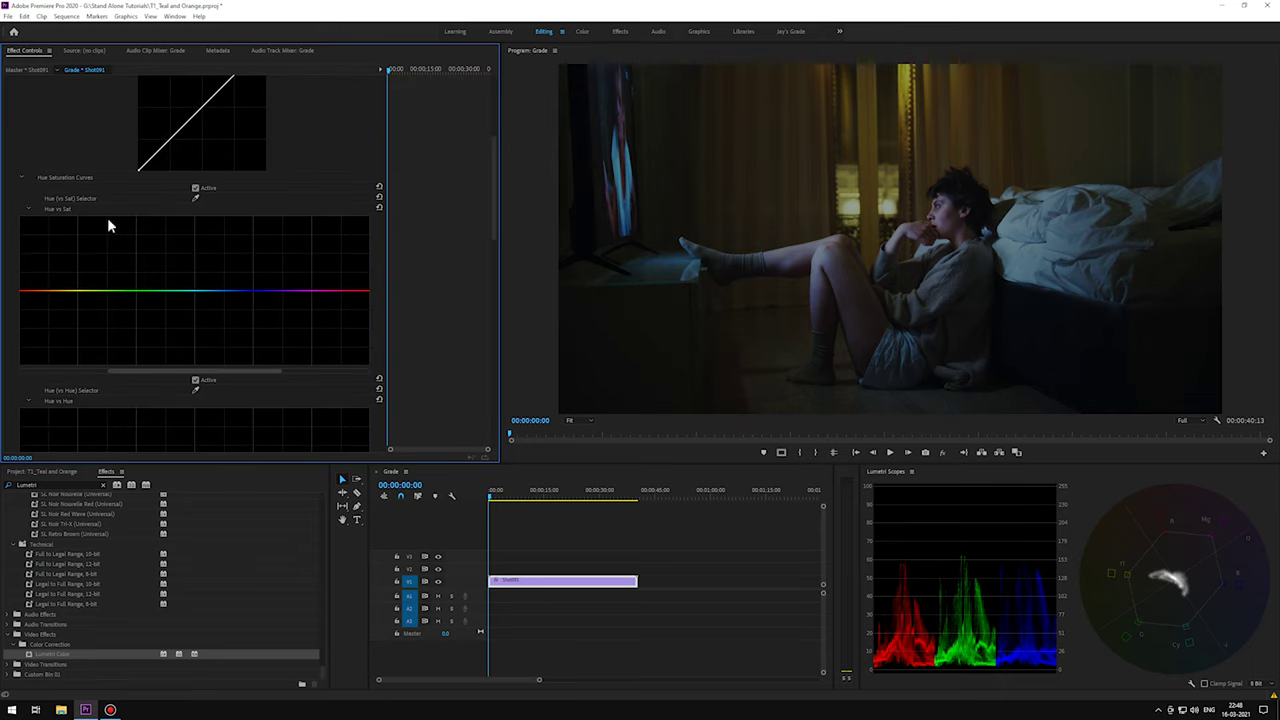
pyautogui.click(195, 197)
pyautogui.click(912, 72)
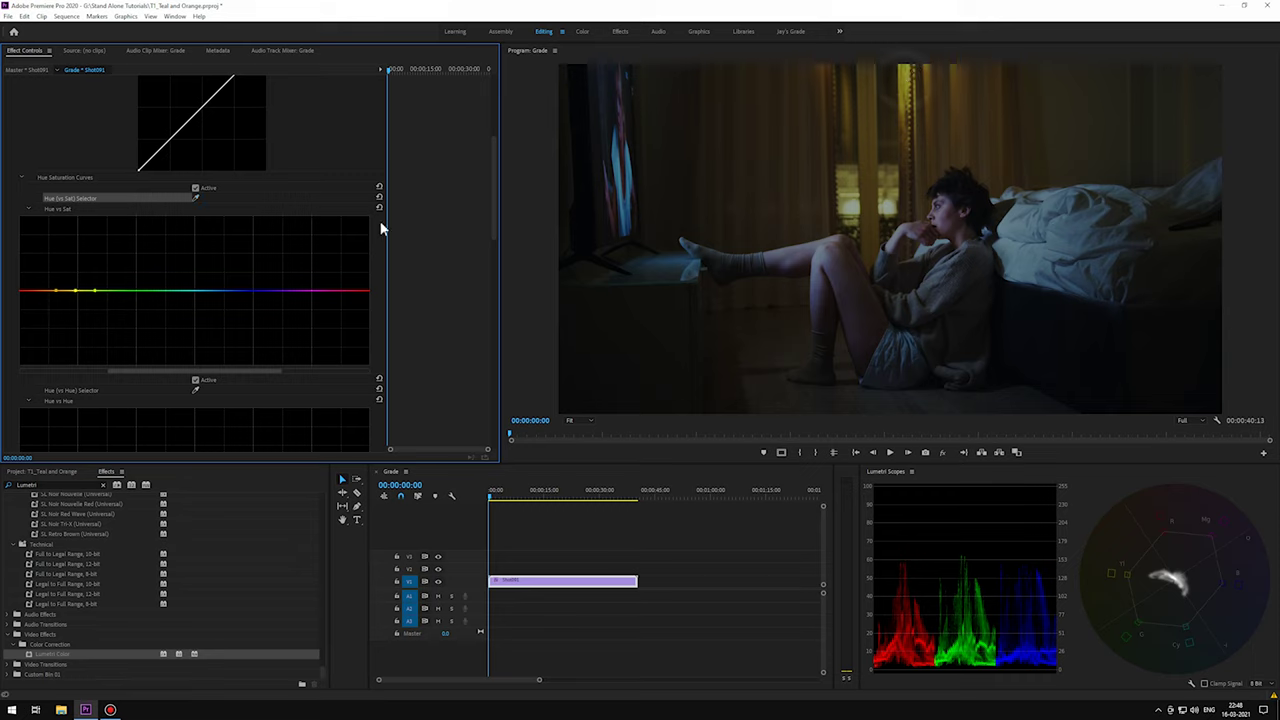
pyautogui.keyDown('ctrl'); pyautogui.click(75, 291); pyautogui.keyUp('ctrl')
pyautogui.keyDown('ctrl'); pyautogui.click(55, 291); pyautogui.keyUp('ctrl')
pyautogui.click(351, 291)
pyautogui.moveTo(36, 291); pyautogui.dragTo(30, 268)
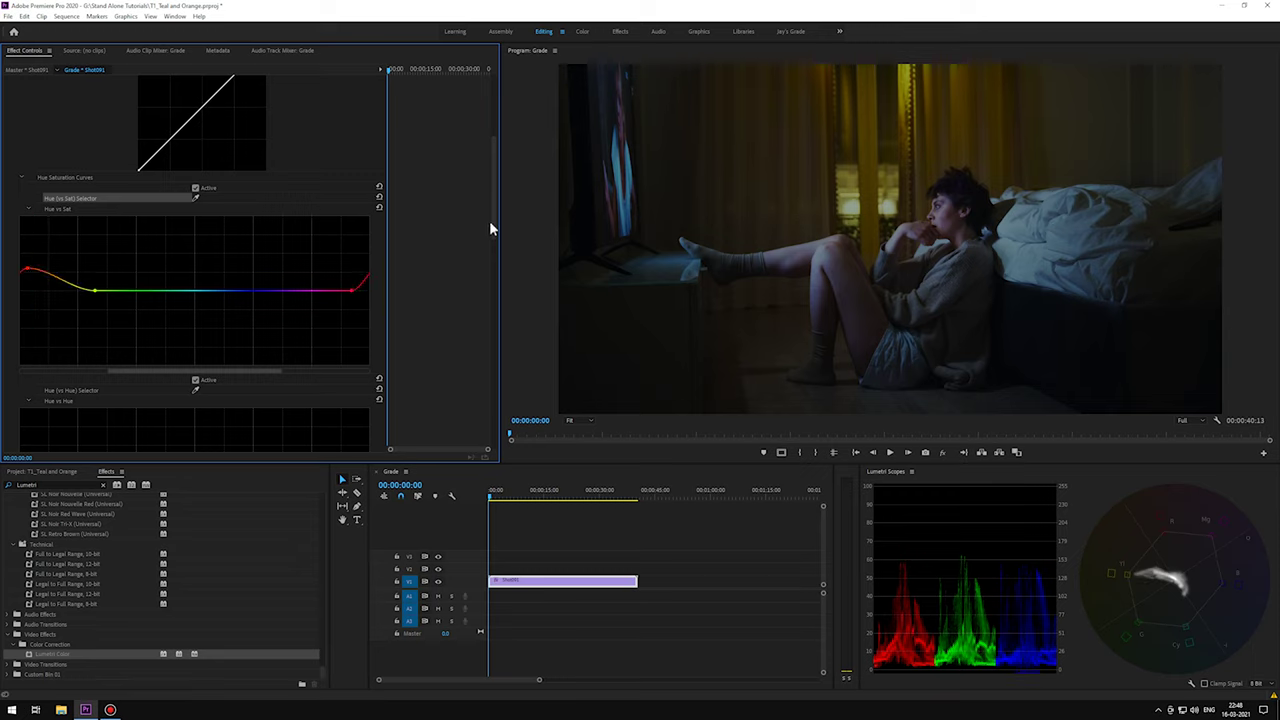
# Toggle the Orange grade and its Hue vs Sat curves off and on to compare
pyautogui.moveTo(493, 235); pyautogui.dragTo(494, 444)
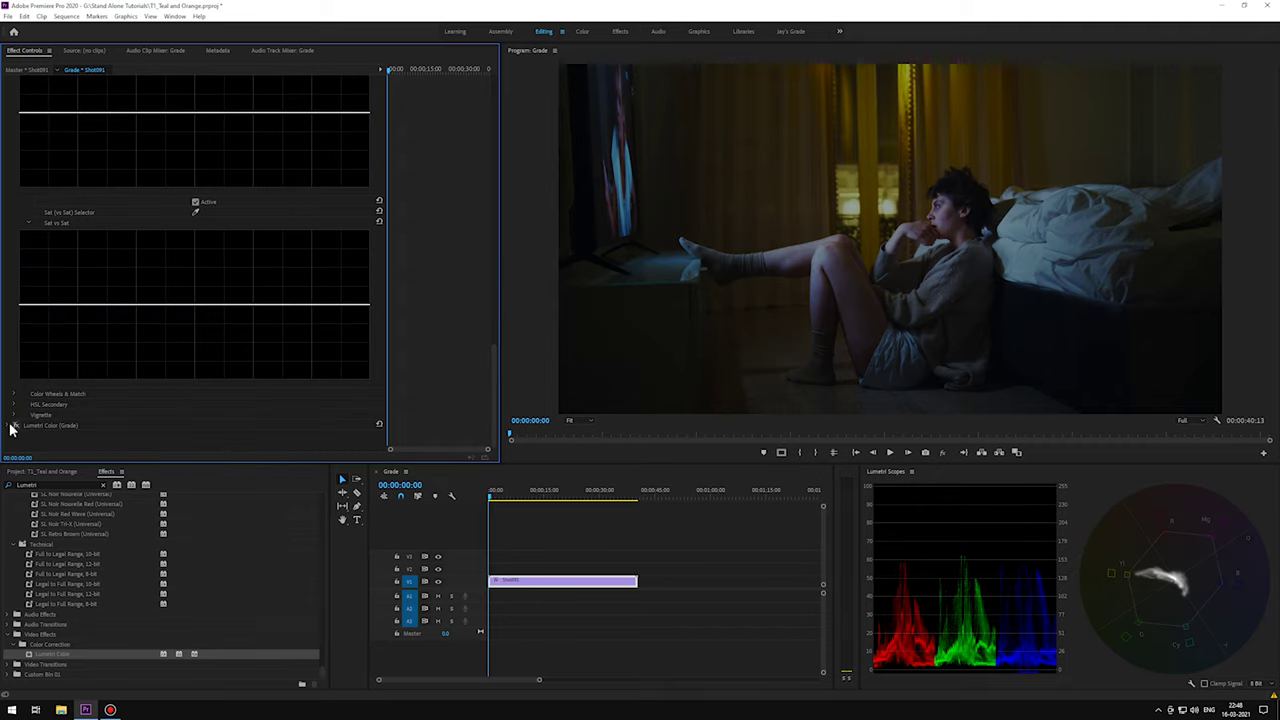
pyautogui.click(14, 425)
pyautogui.moveTo(491, 380); pyautogui.dragTo(271, 163)
pyautogui.click(194, 151)
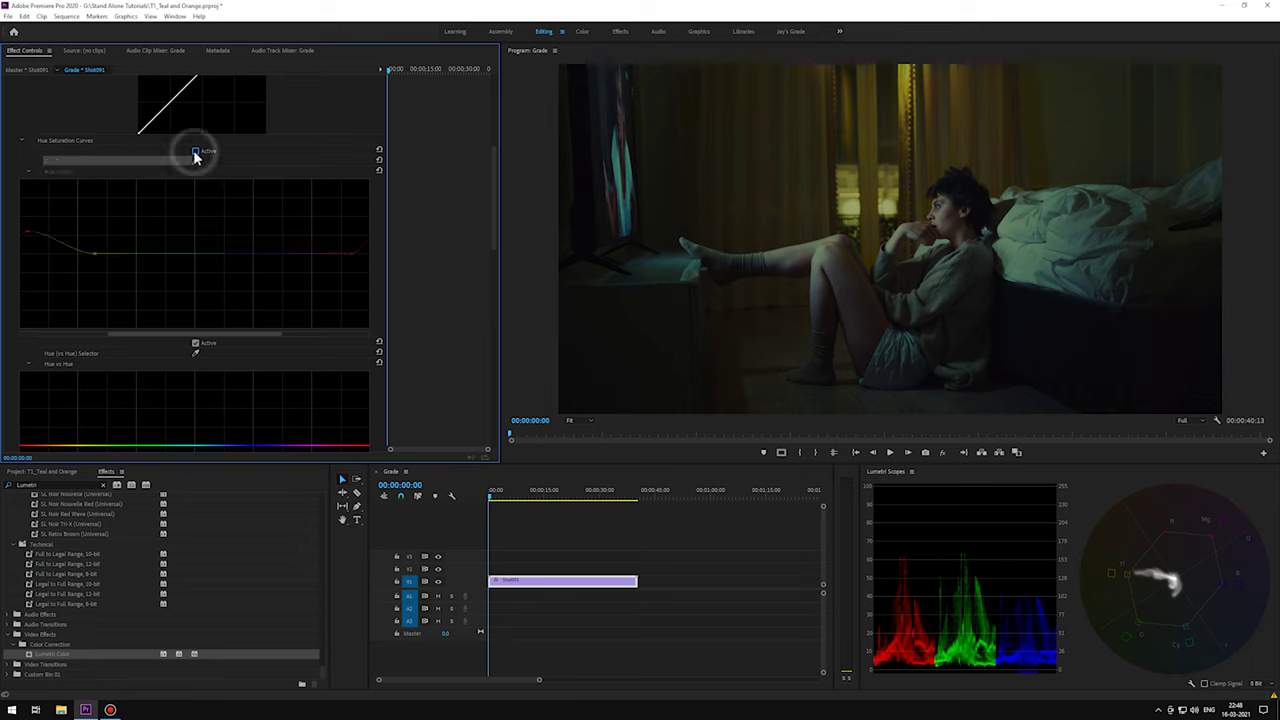
pyautogui.click(194, 151)
pyautogui.click(194, 152)
pyautogui.click(194, 152)
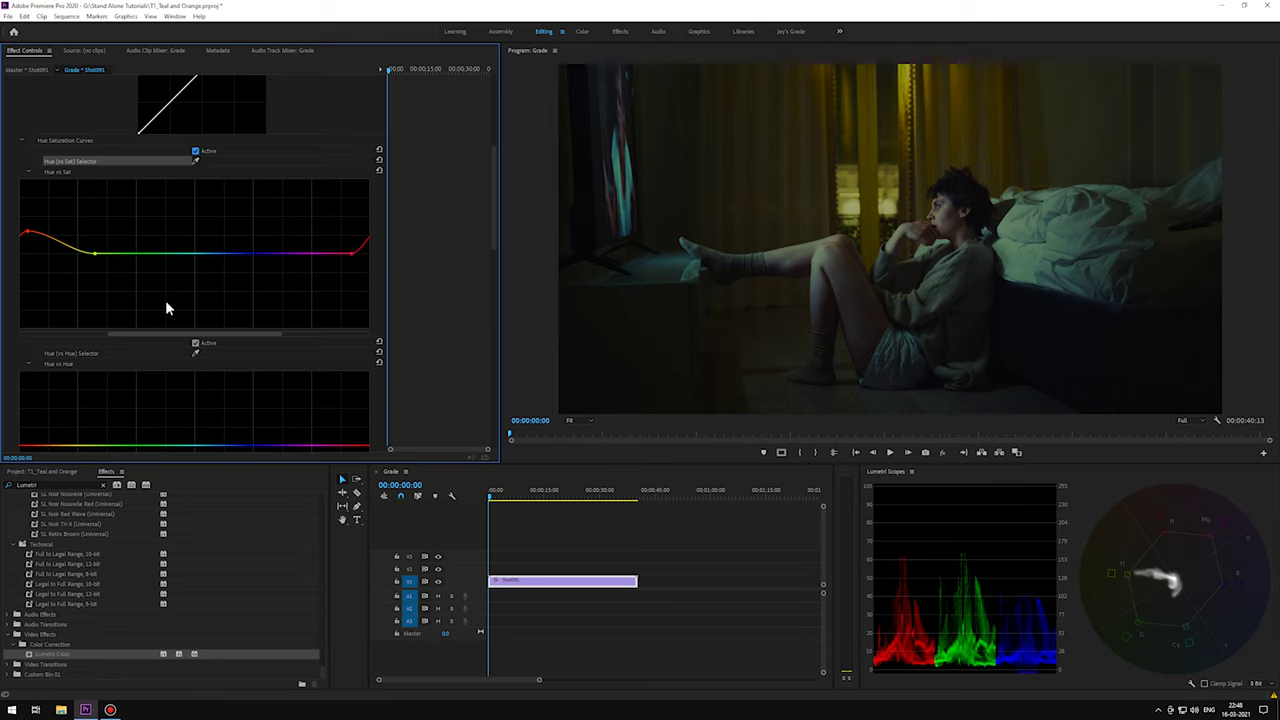
pyautogui.scroll(-2, 167, 311)
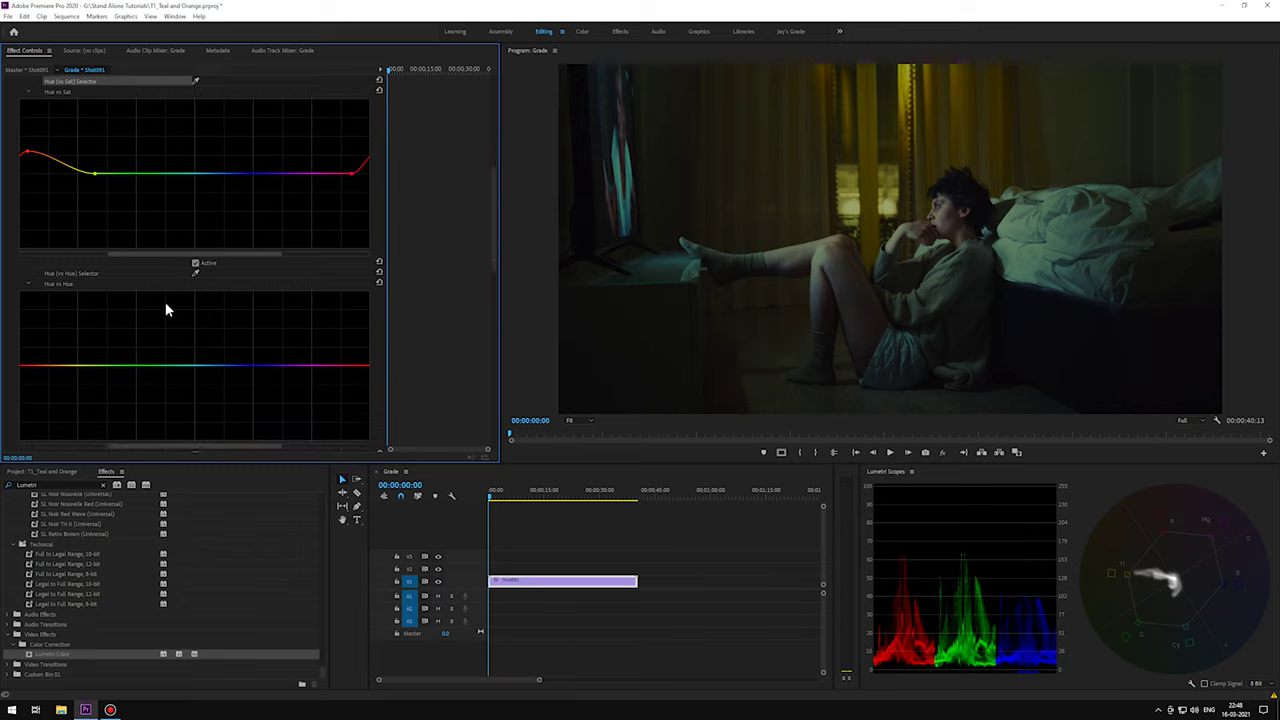
# Anchor the Hue vs Hue curve and bend its red end up to shift reds toward orange
pyautogui.click(91, 366)
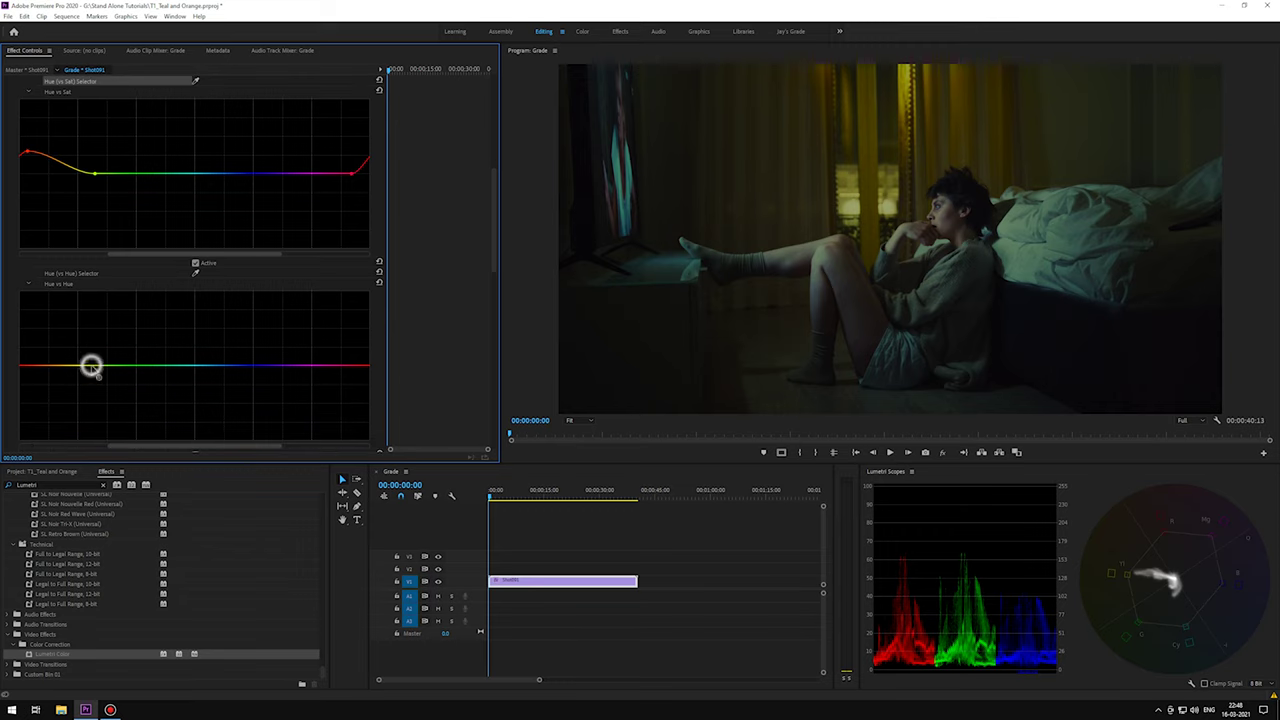
pyautogui.click(352, 373)
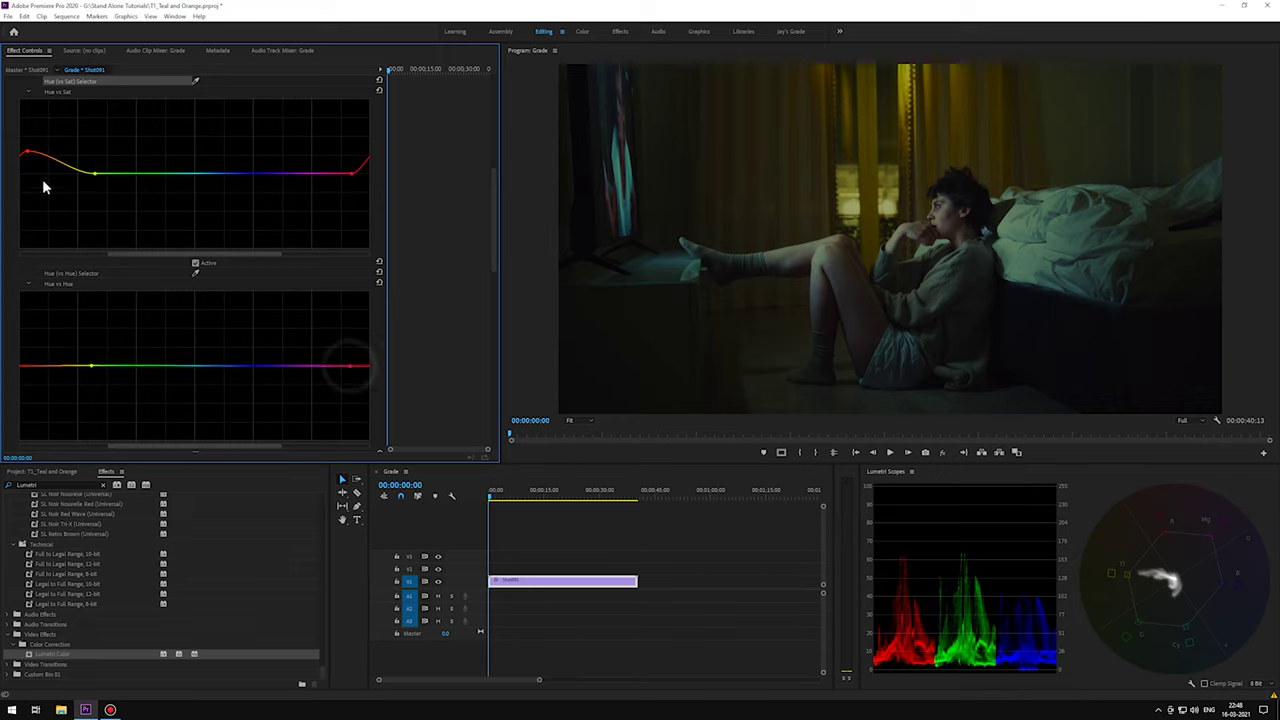
pyautogui.moveTo(29, 150); pyautogui.dragTo(37, 157)
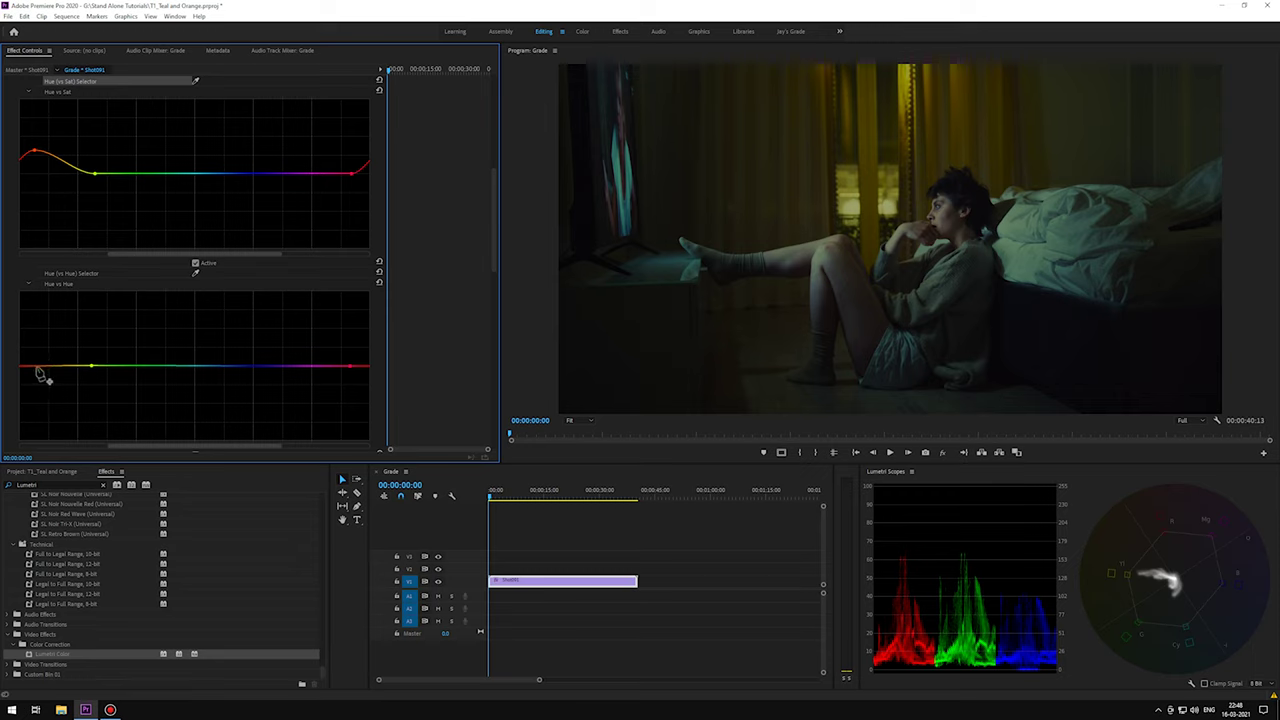
pyautogui.moveTo(36, 367)
pyautogui.mouseDown()
pyautogui.moveTo(35, 354)
pyautogui.moveTo(55, 358)
pyautogui.mouseUp()
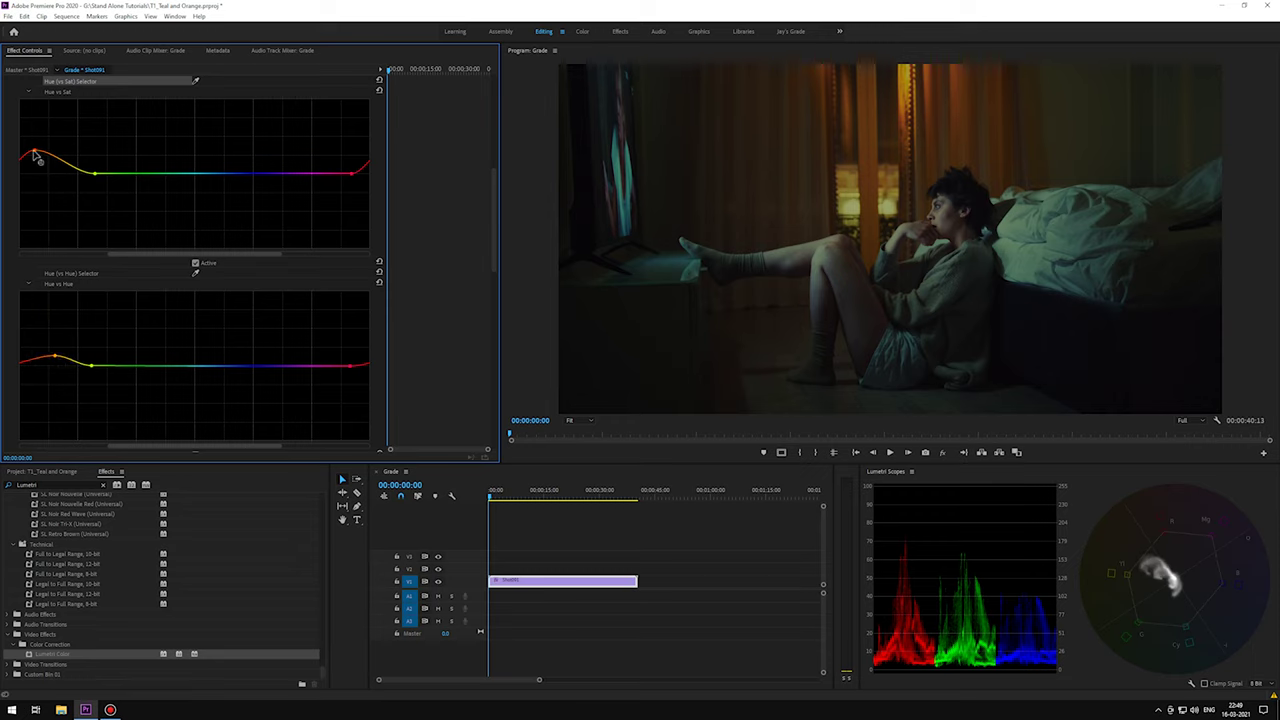
pyautogui.moveTo(34, 152)
pyautogui.mouseDown()
pyautogui.moveTo(18, 154)
pyautogui.moveTo(38, 153)
pyautogui.mouseUp()
# Fine-tune the red saturation point, collapse Lumetri Color (Orange), and return to the Project bin
pyautogui.scroll(2, 316, 280)
pyautogui.moveTo(35, 184); pyautogui.dragTo(47, 181)
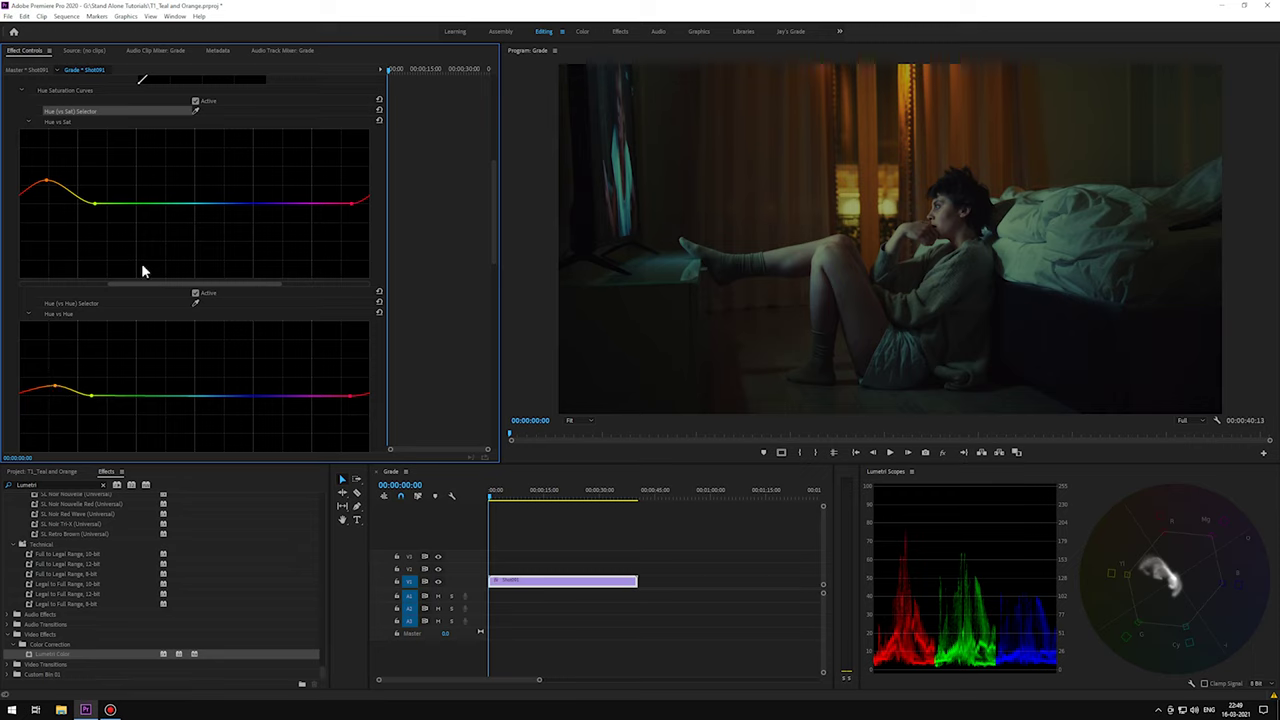
pyautogui.scroll(6, 141, 263)
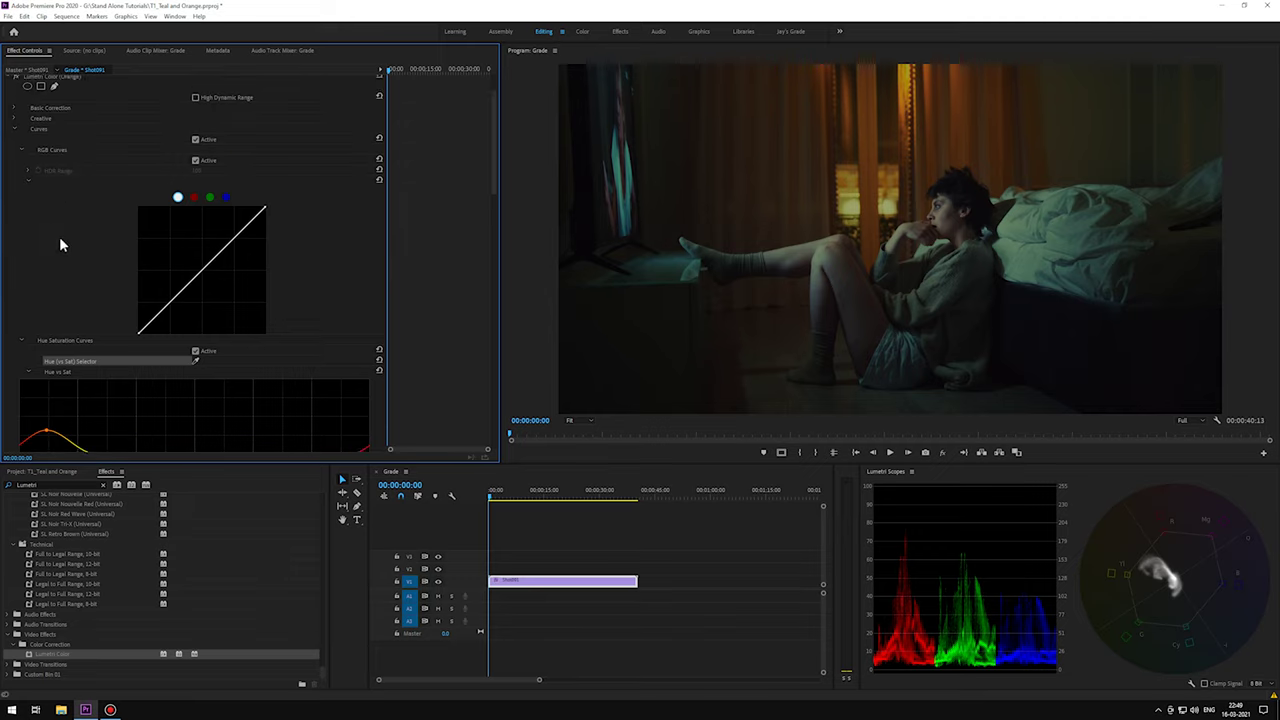
pyautogui.scroll(2, 59, 243)
pyautogui.click(8, 117)
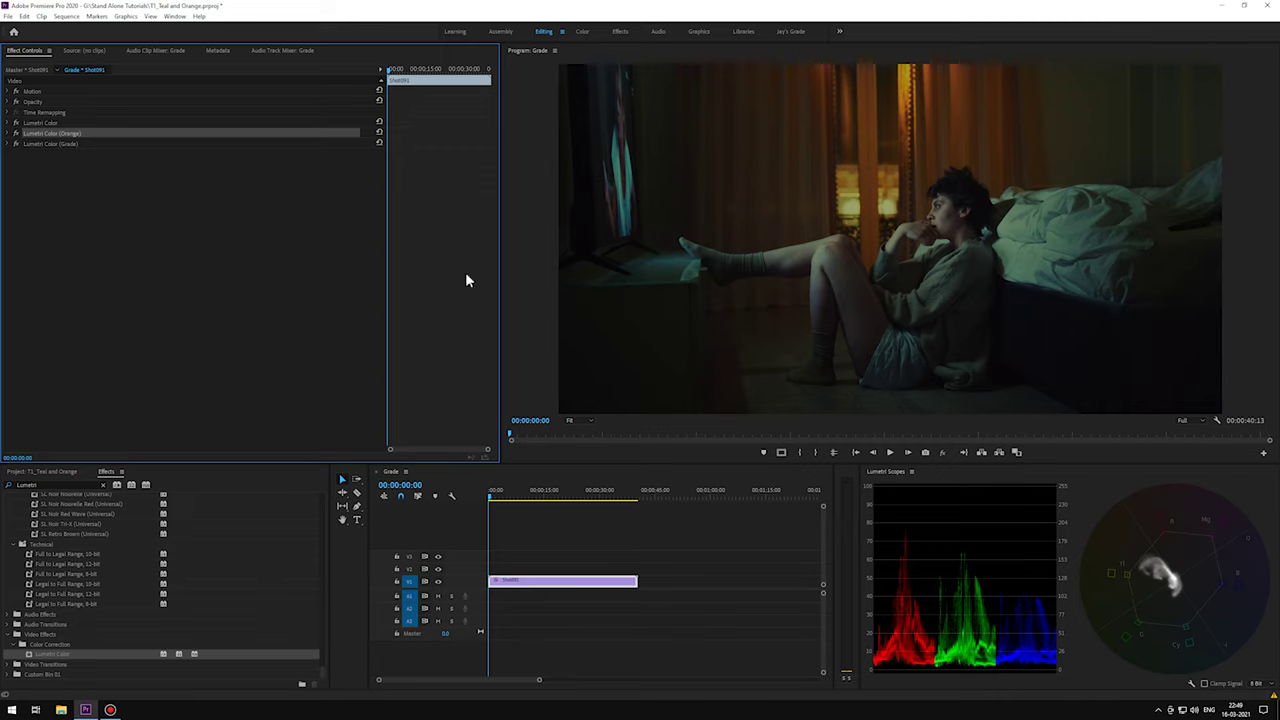
pyautogui.click(60, 471)
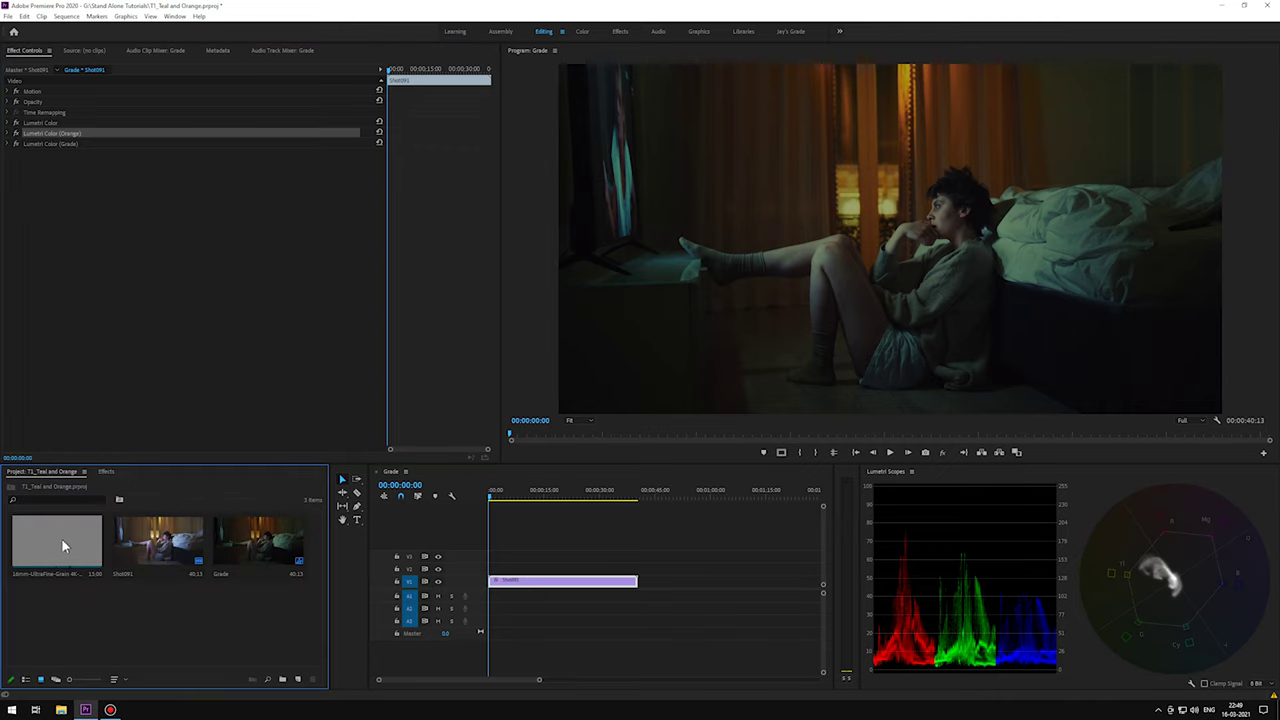
# Place the 16mm-Ultrafine-Grain 4K clip on V2, scale it to 112, and blend with Overlay
pyautogui.moveTo(403, 560); pyautogui.dragTo(478, 572)
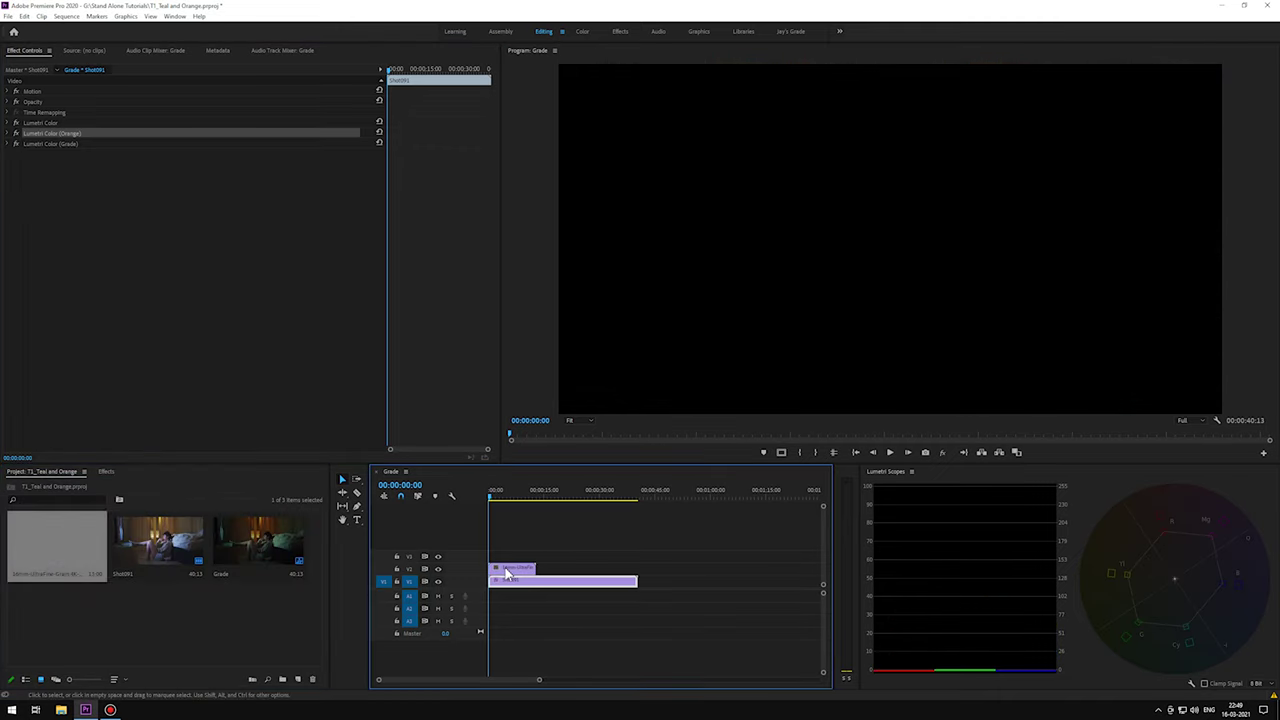
pyautogui.click(498, 492)
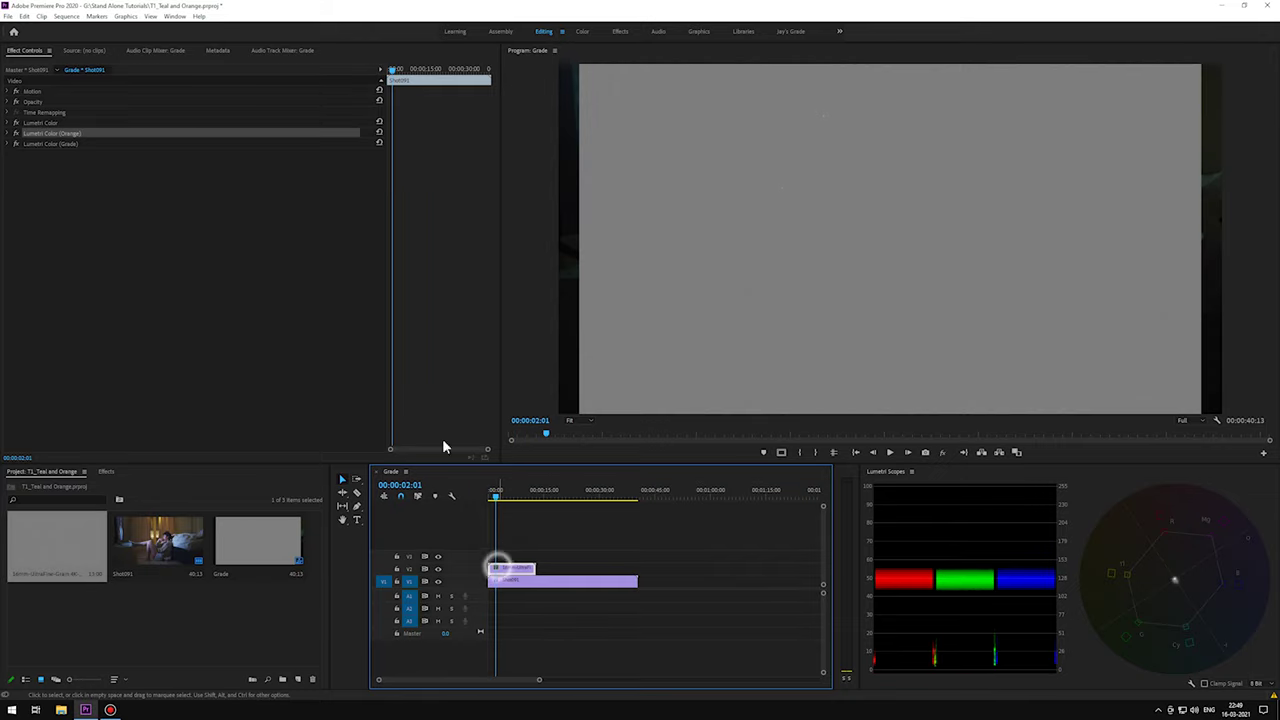
pyautogui.click(8, 92)
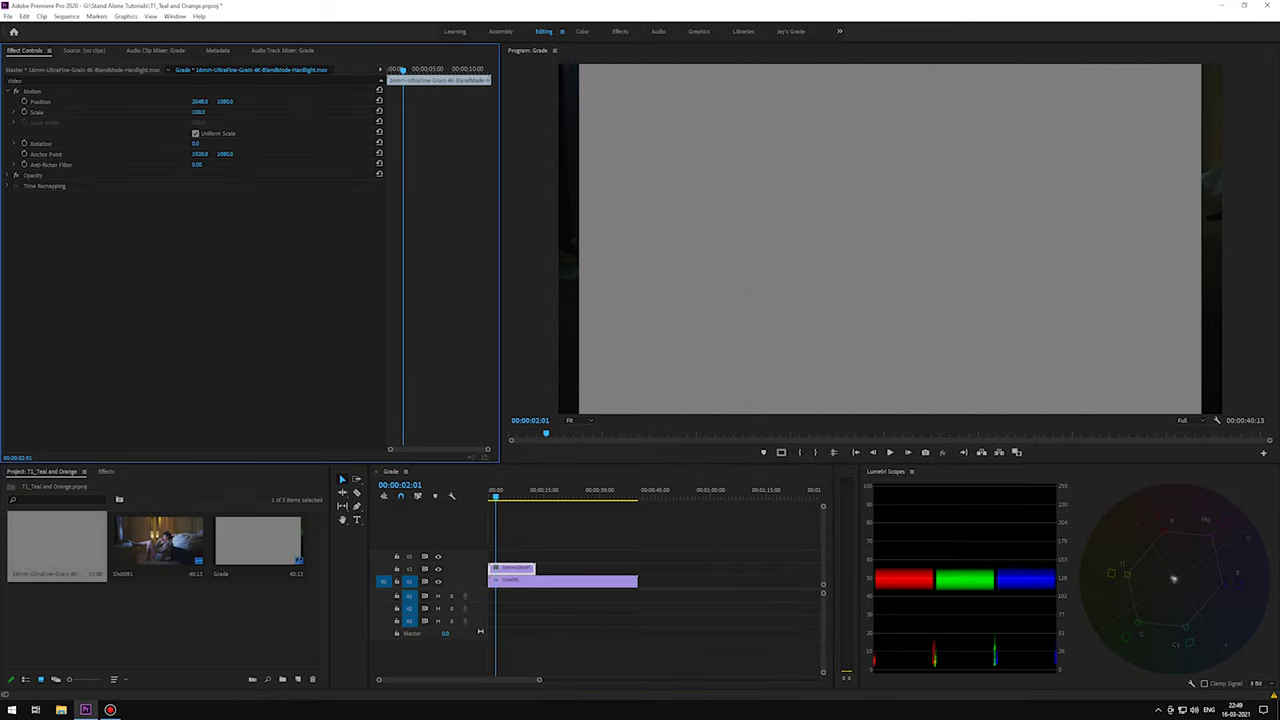
pyautogui.moveTo(198, 112); pyautogui.dragTo(218, 148)
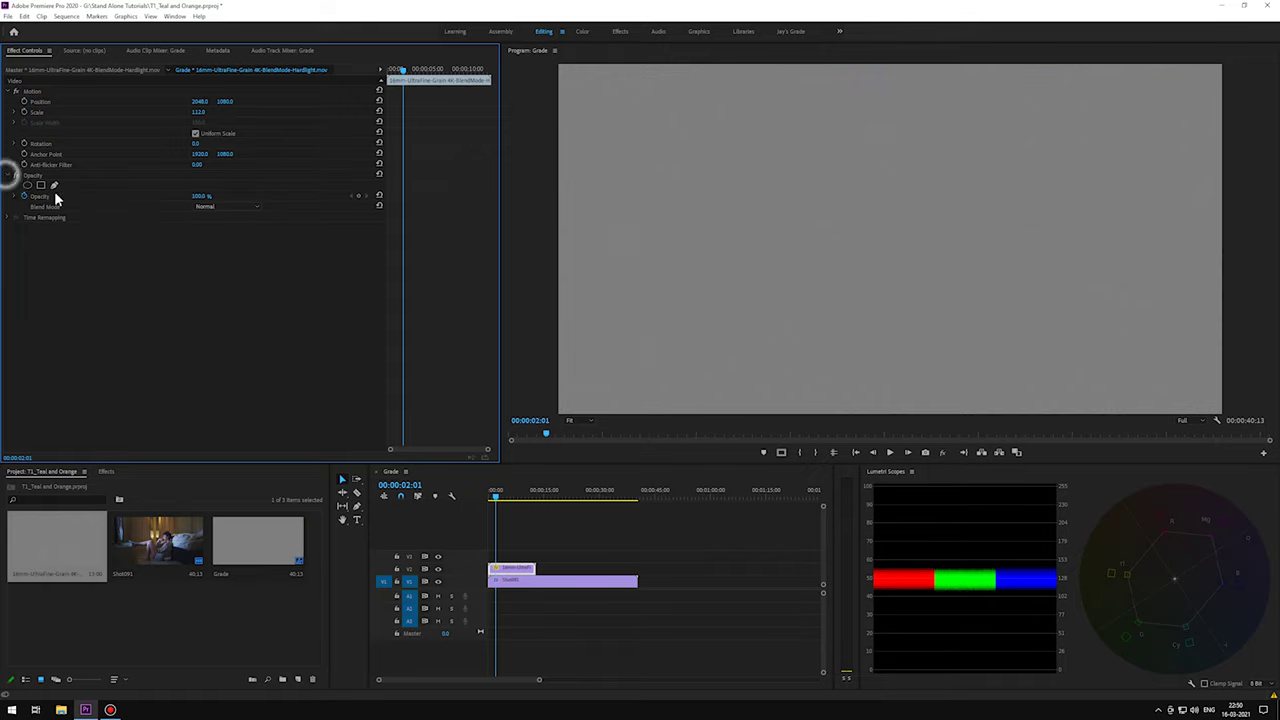
pyautogui.click(201, 207)
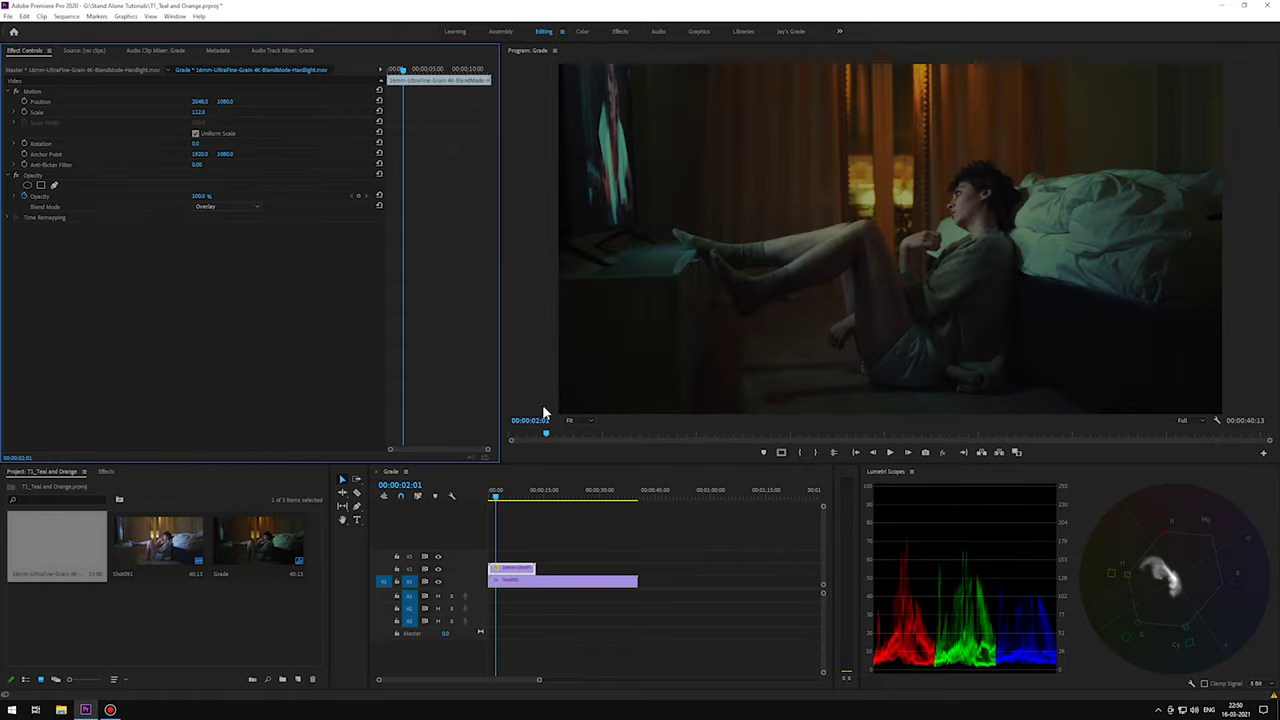
pyautogui.moveTo(505, 498); pyautogui.dragTo(465, 502)
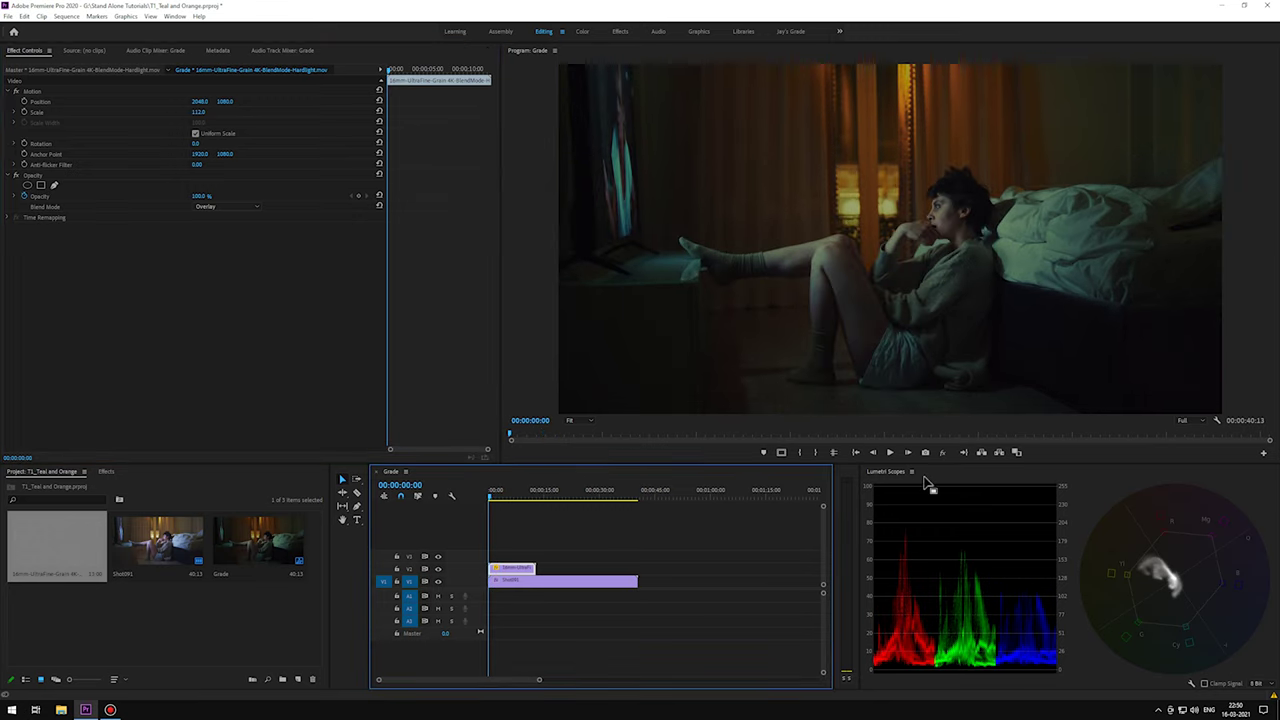